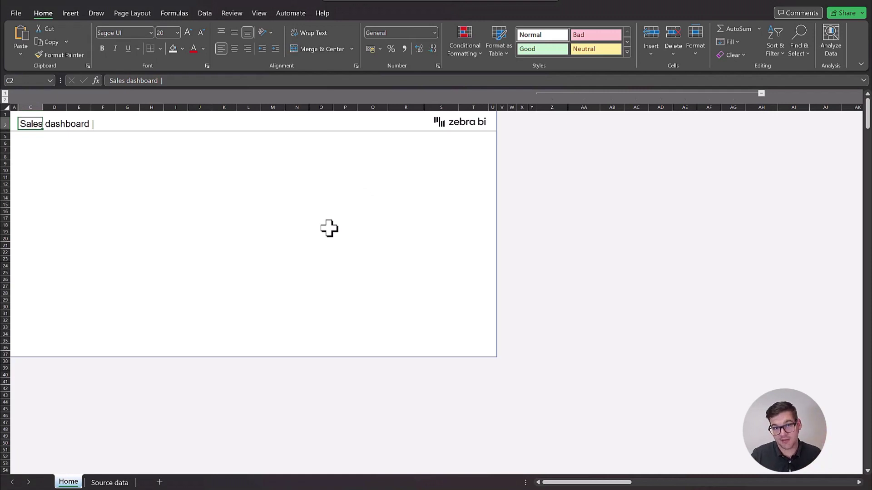
# On the Source data sheet, review the columns from Date, Year and Month through Division
pyautogui.click(114, 484)
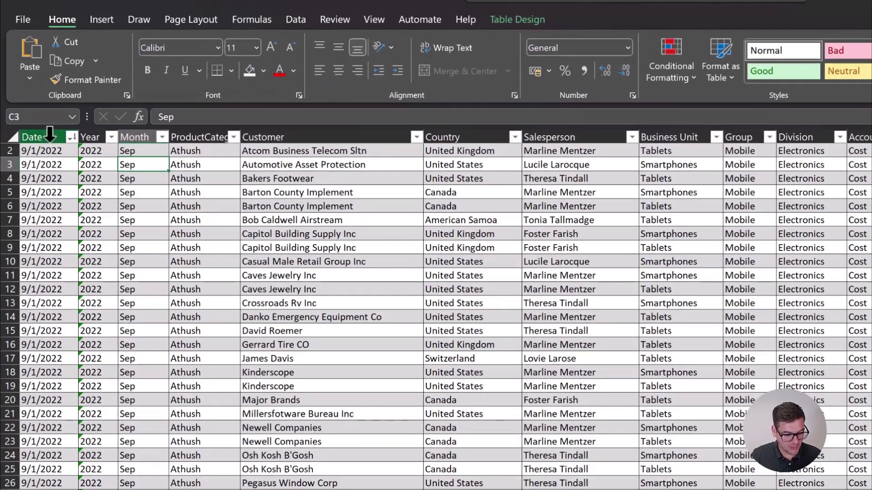
pyautogui.moveTo(50, 134); pyautogui.dragTo(146, 136)
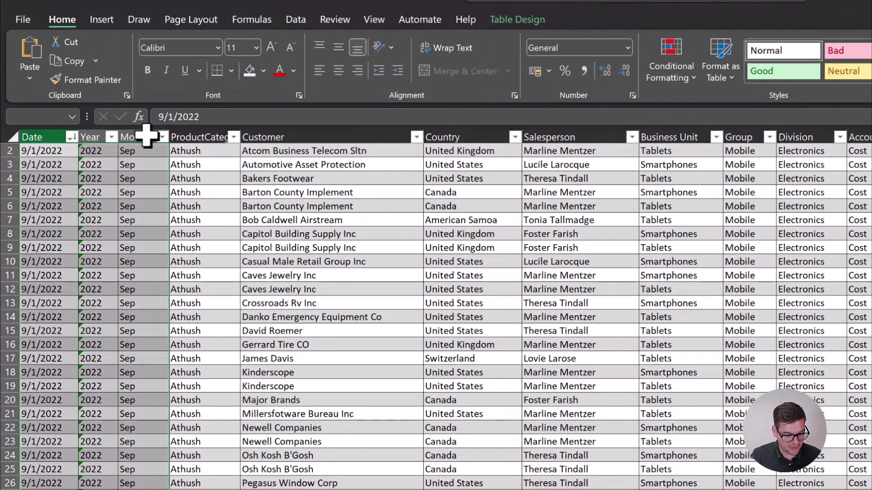
pyautogui.click(187, 132)
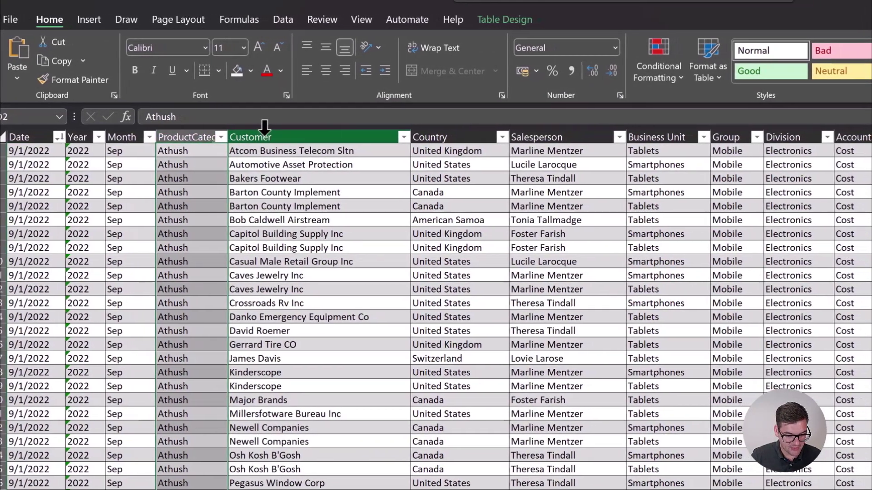
pyautogui.click(265, 131)
pyautogui.click(447, 131)
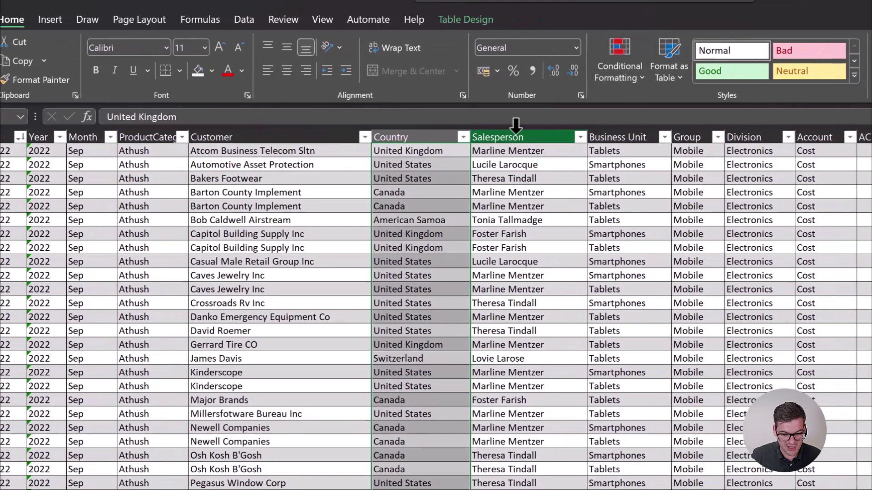
pyautogui.click(516, 127)
pyautogui.click(604, 127)
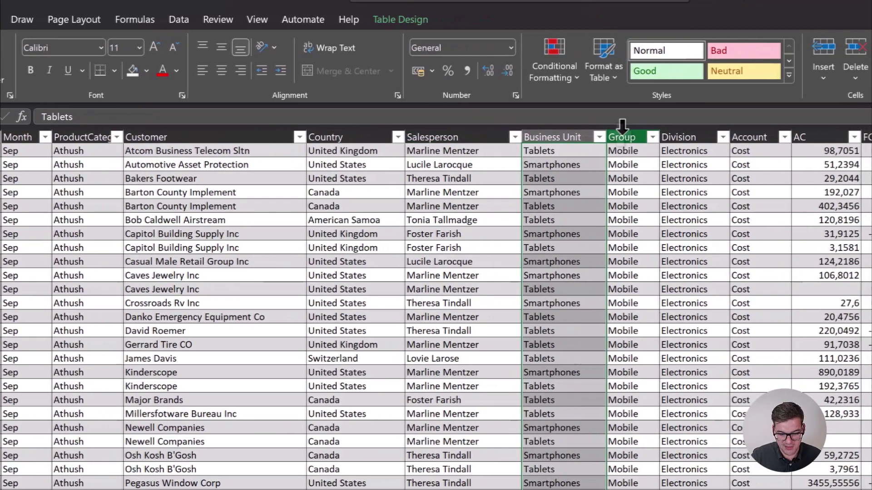
pyautogui.click(622, 129)
pyautogui.click(679, 130)
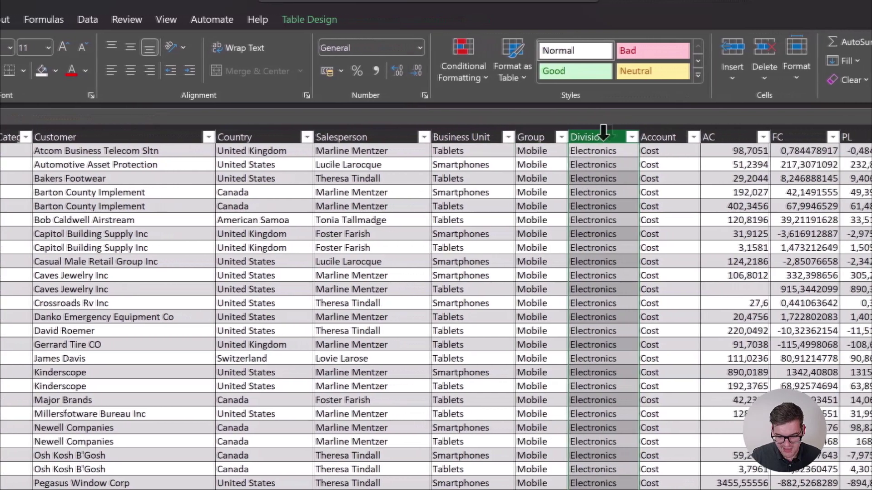
# Check the Account column's values: Cost, Gross Profit and Revenue
pyautogui.click(674, 131)
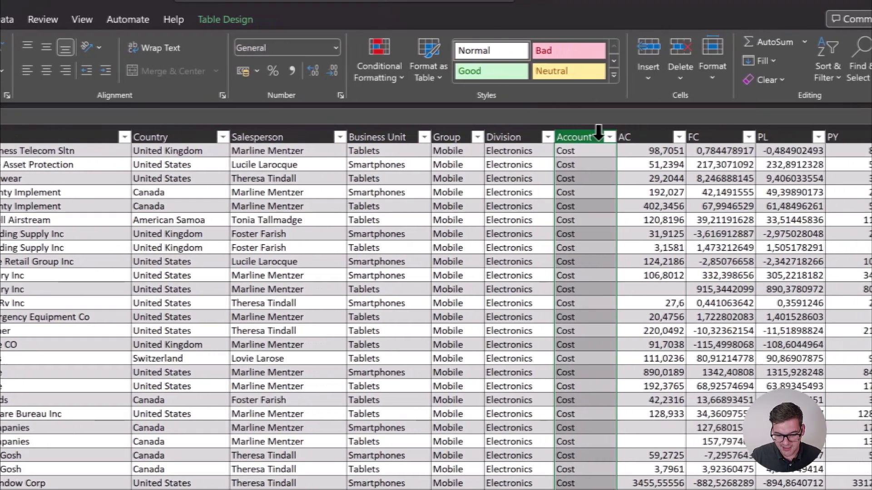
pyautogui.click(609, 136)
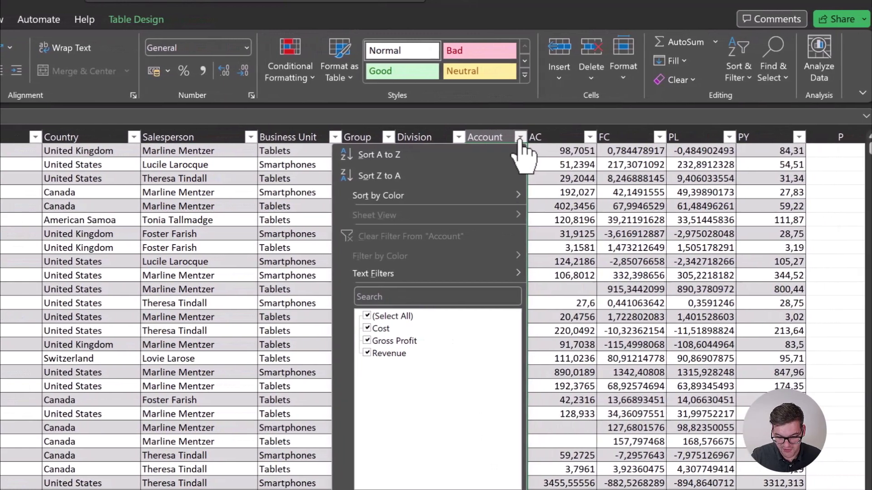
pyautogui.click(520, 137)
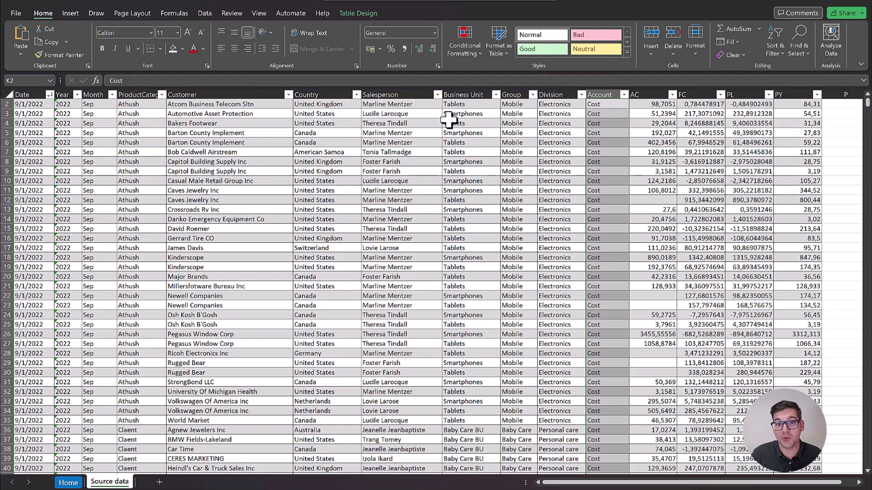
# Switch back to the Home dashboard sheet with Ctrl+Page Up
pyautogui.hotkey('ctrl', 'pageup')
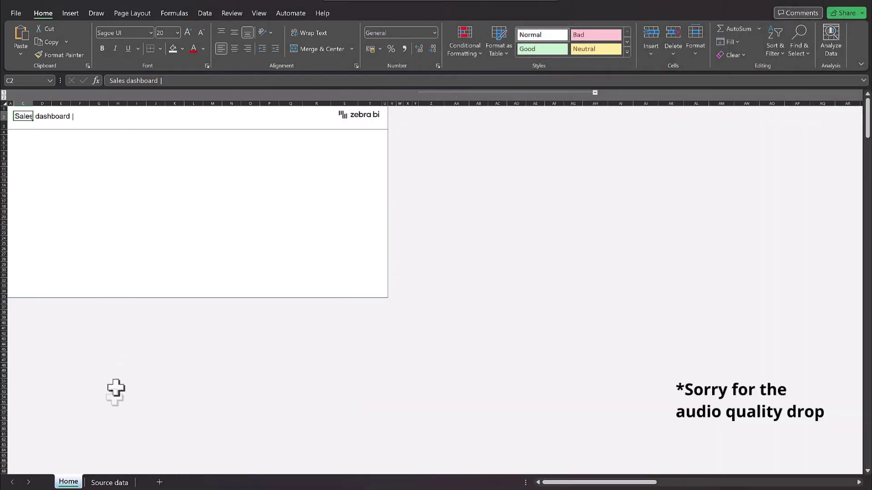
# Select the whole Source data table and insert a PivotTable from it at Home!$Z$3
pyautogui.click(108, 482)
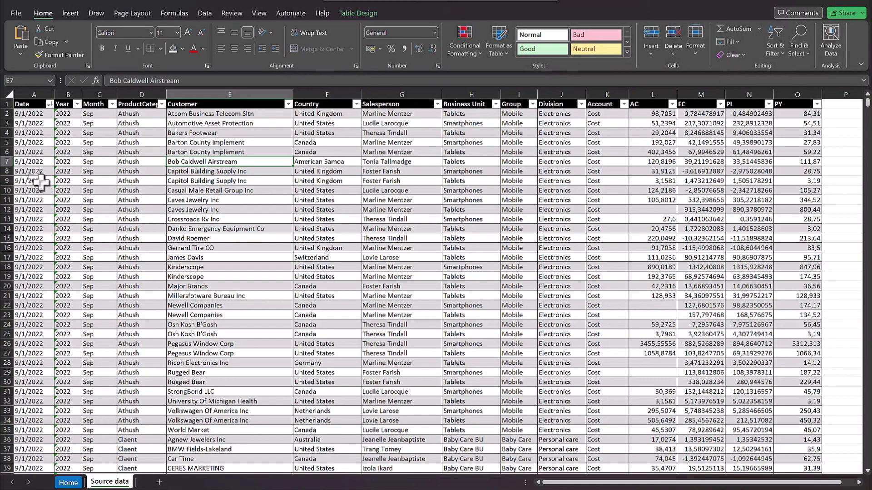
pyautogui.click(28, 104)
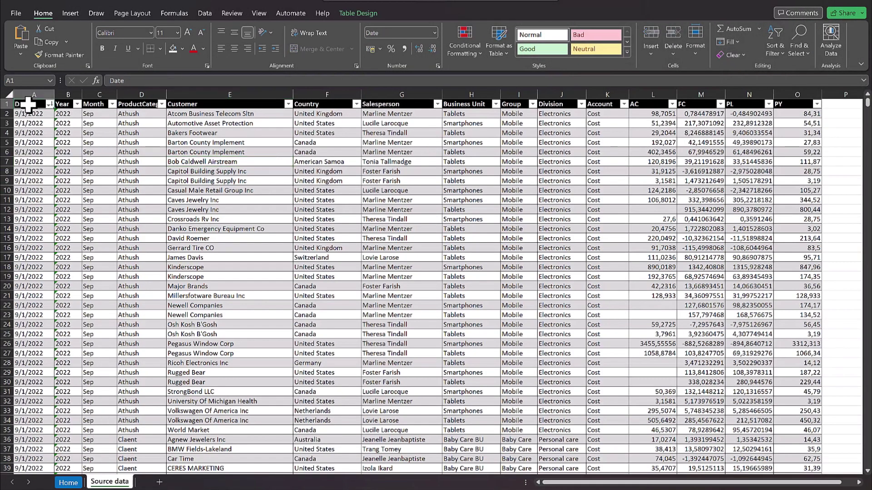
pyautogui.hotkey('ctrl', 'shift', 'Right')
pyautogui.hotkey('ctrl', 'shift', 'Down')
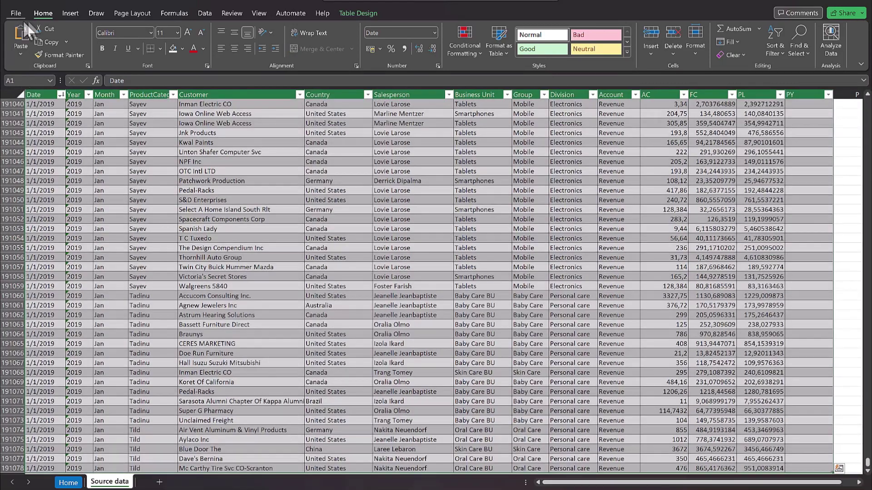
pyautogui.click(66, 13)
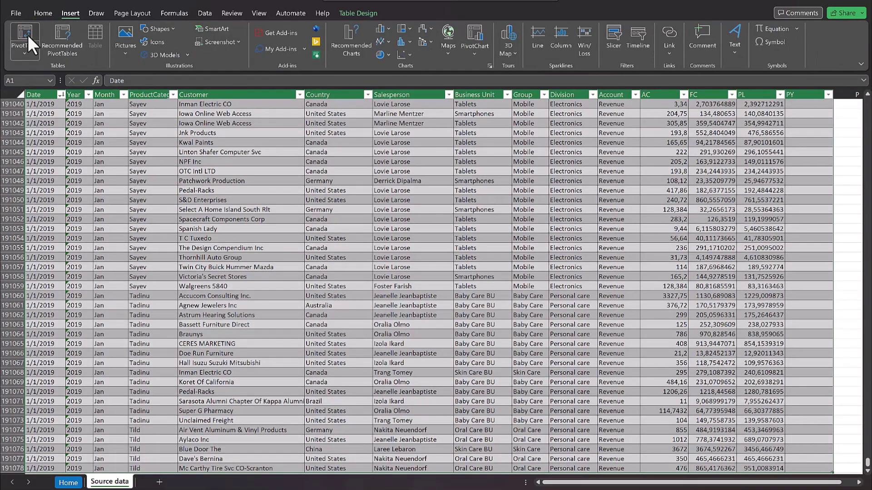
pyautogui.click(25, 35)
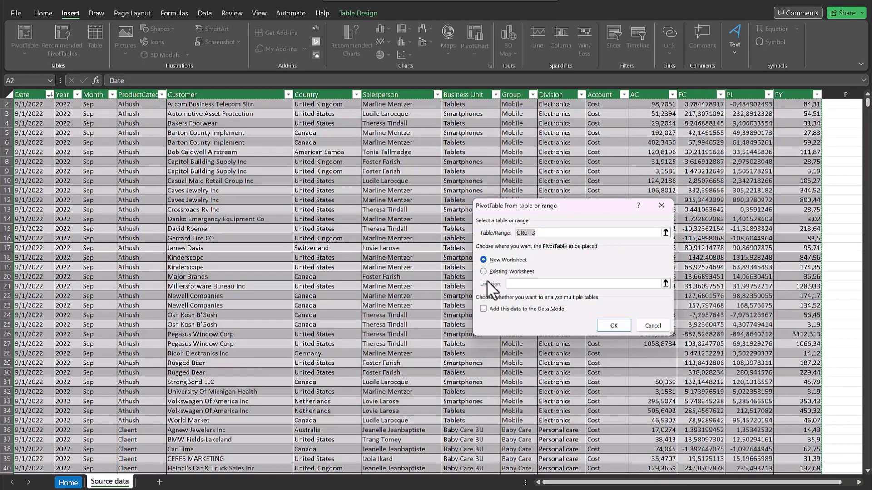
pyautogui.click(483, 271)
pyautogui.click(68, 482)
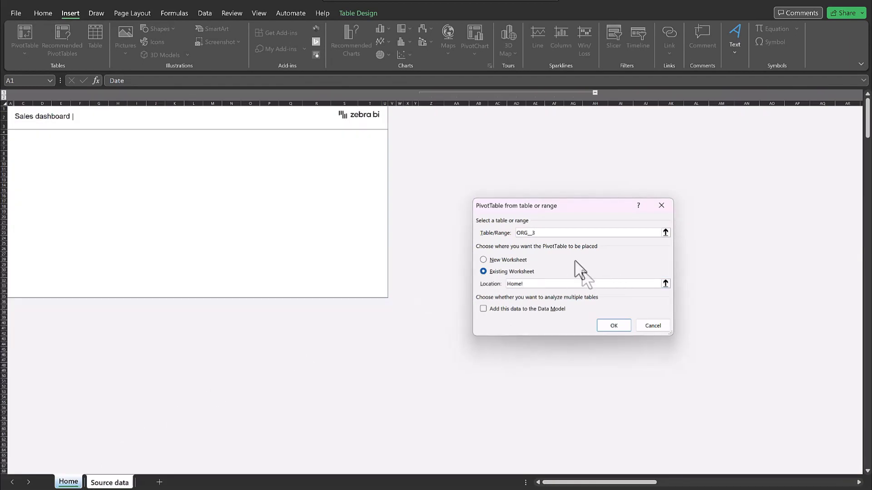
pyautogui.click(431, 126)
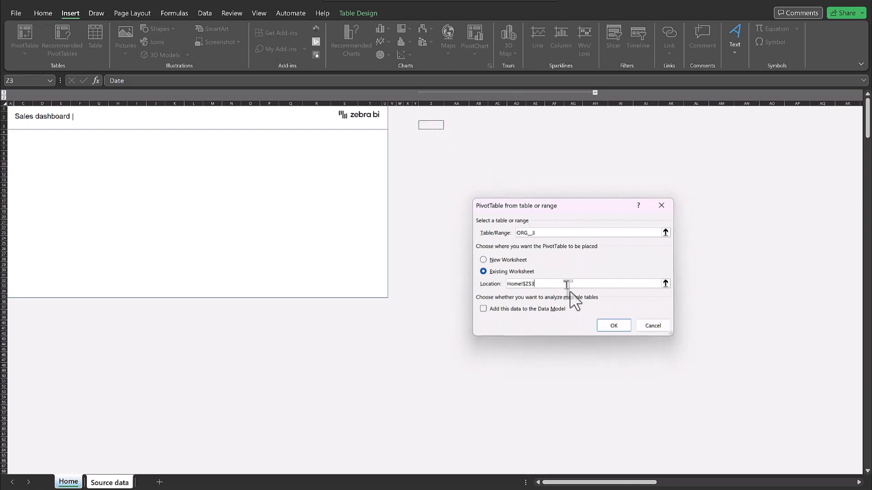
pyautogui.click(606, 323)
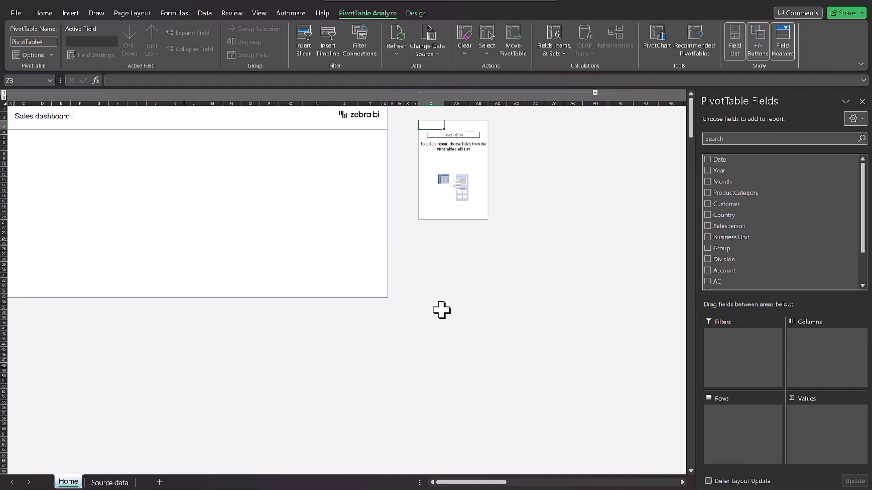
# Add AC and PL to the pivot's Values as sums
pyautogui.keyDown('ctrl'); pyautogui.scroll(2, 443, 309); pyautogui.keyUp('ctrl')
pyautogui.moveTo(470, 482); pyautogui.dragTo(463, 482)
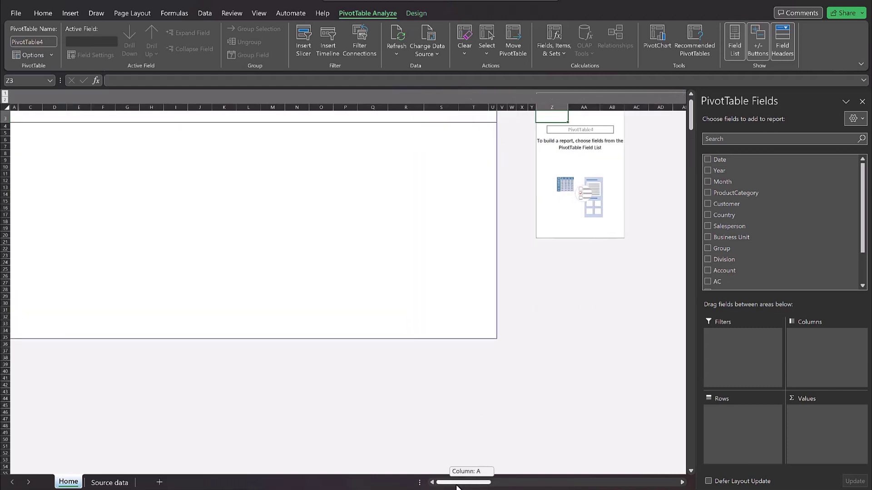
pyautogui.scroll(1, 359, 397)
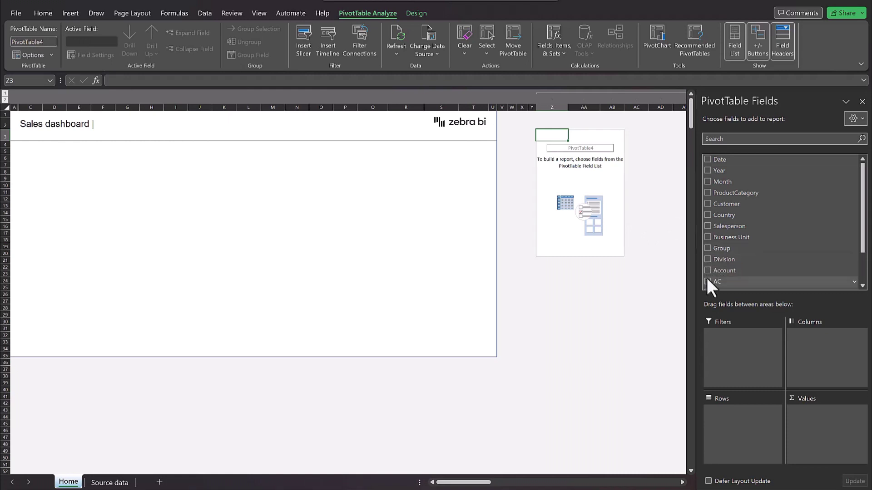
pyautogui.moveTo(708, 279); pyautogui.dragTo(814, 432)
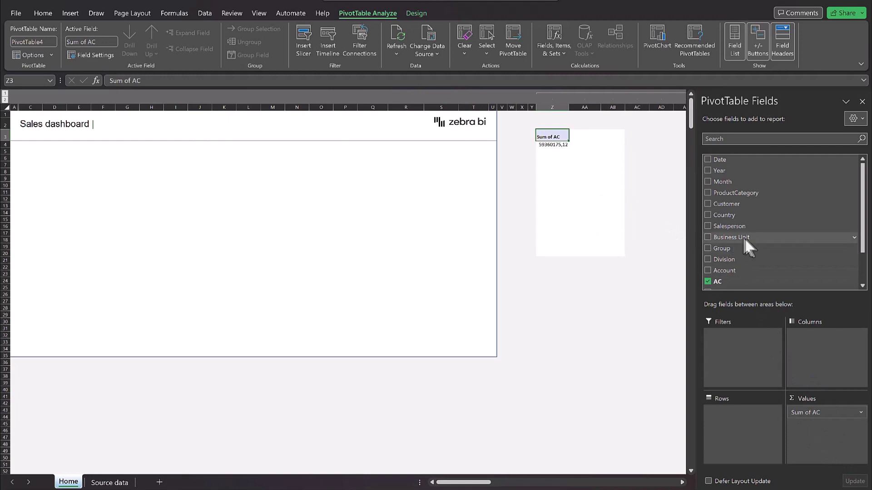
pyautogui.moveTo(709, 259); pyautogui.dragTo(804, 421)
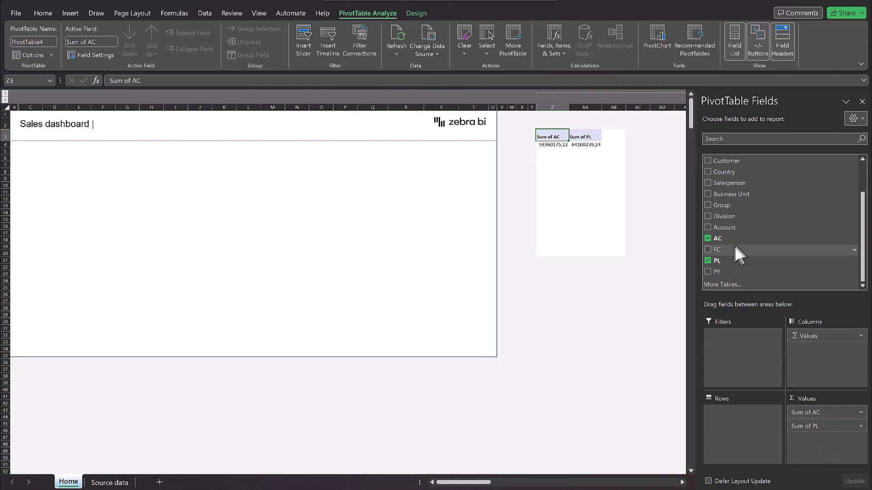
# Break the sums down by Account in Rows and name the pivot KPIs
pyautogui.scroll(2, 732, 238)
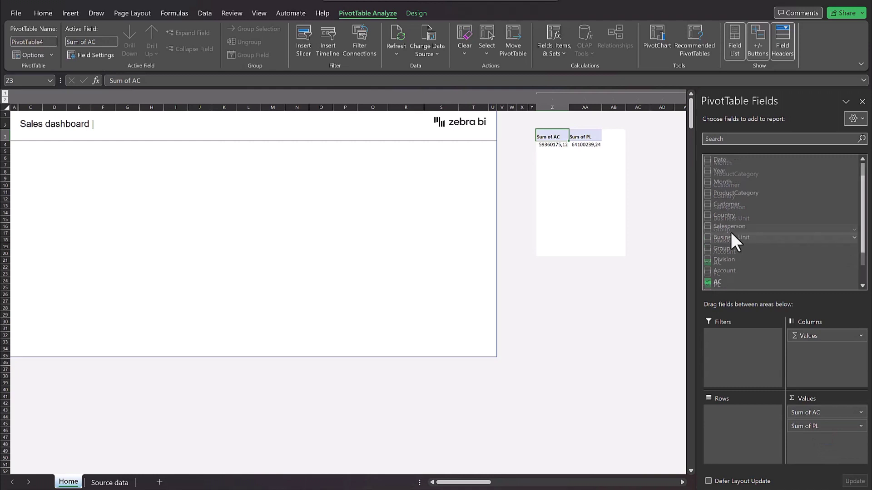
pyautogui.click(713, 258)
pyautogui.moveTo(712, 267); pyautogui.dragTo(729, 415)
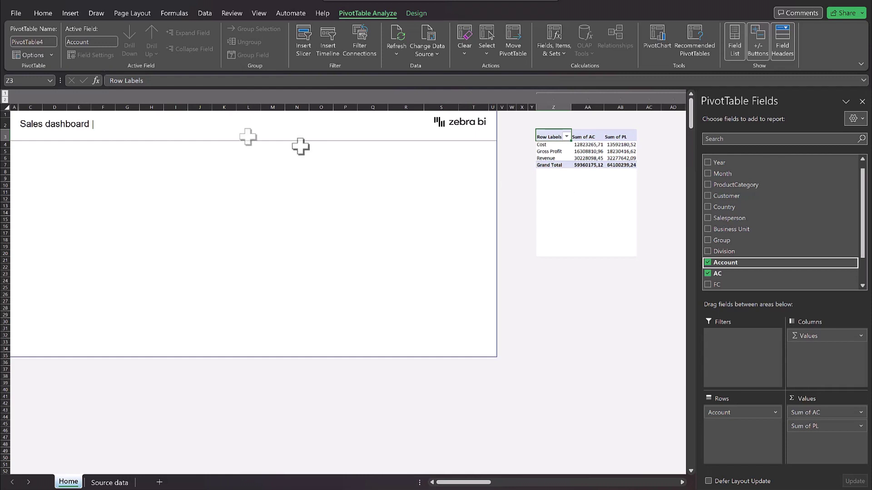
pyautogui.click(34, 41)
pyautogui.write('KPIs')
pyautogui.press('Return')
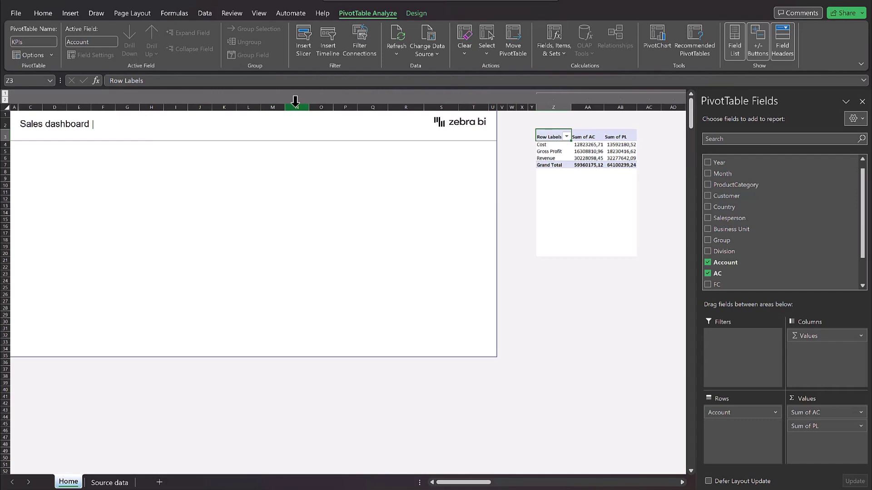
pyautogui.click(532, 185)
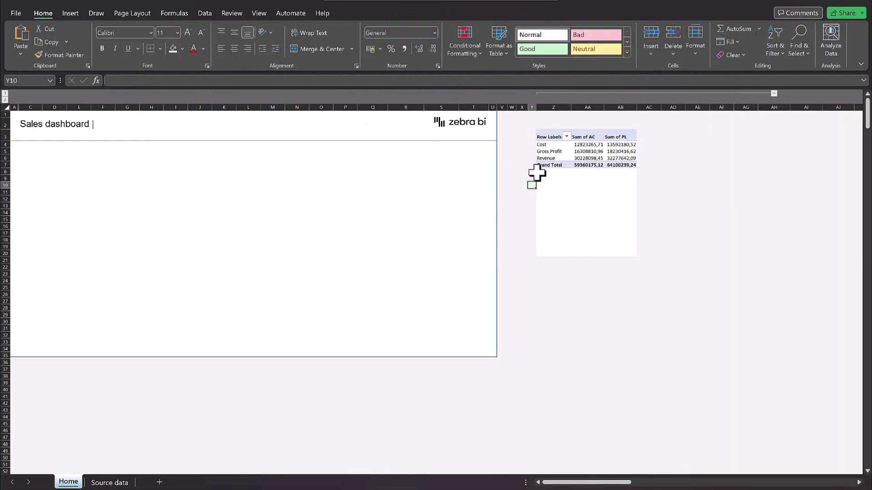
pyautogui.click(550, 135)
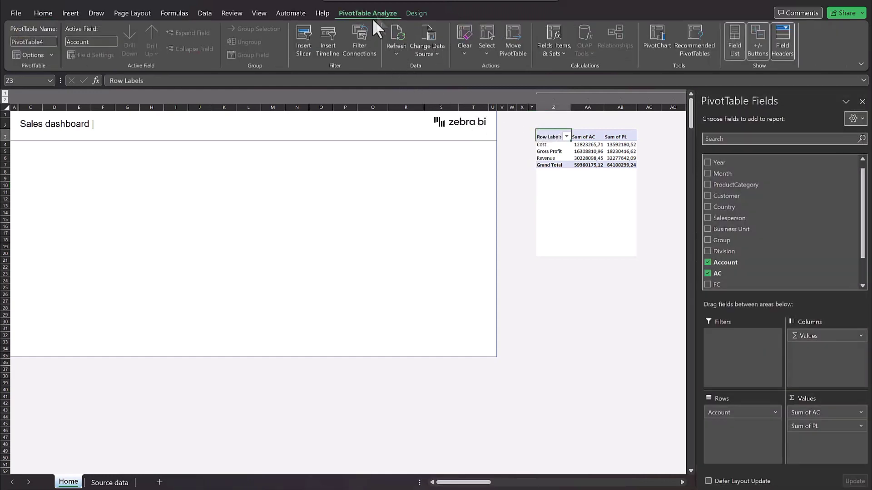
pyautogui.click(44, 41)
pyautogui.write('KPIs')
pyautogui.press('Return')
pyautogui.click(563, 198)
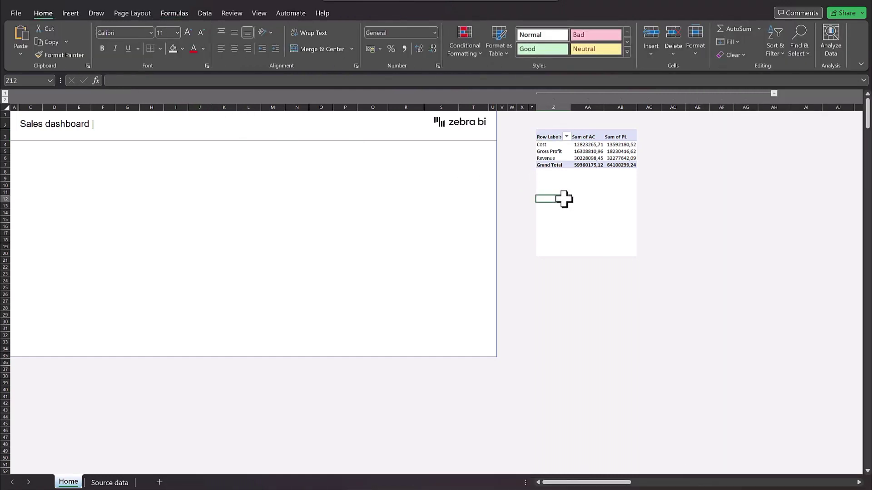
pyautogui.click(555, 191)
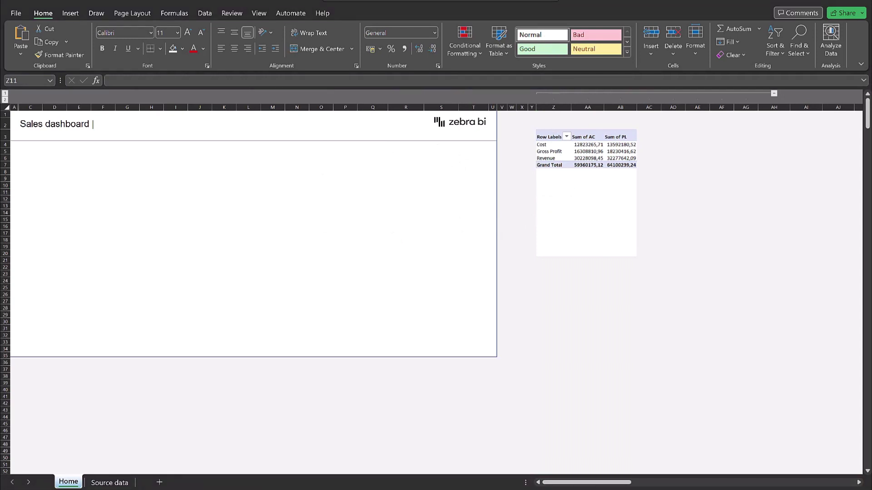
pyautogui.click(536, 145)
# Copy the pivot to Z14, moving Account to Columns with Month as rows
pyautogui.click(537, 138)
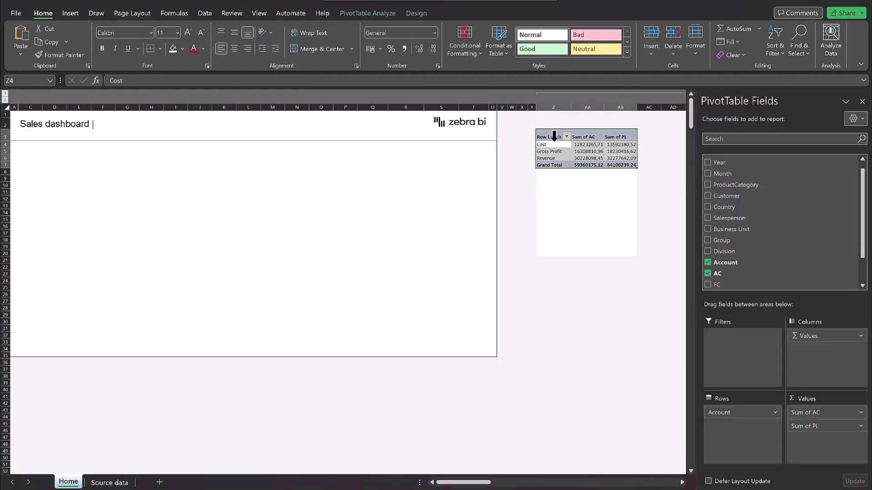
pyautogui.click(545, 212)
pyautogui.hotkey('ctrl', 'v')
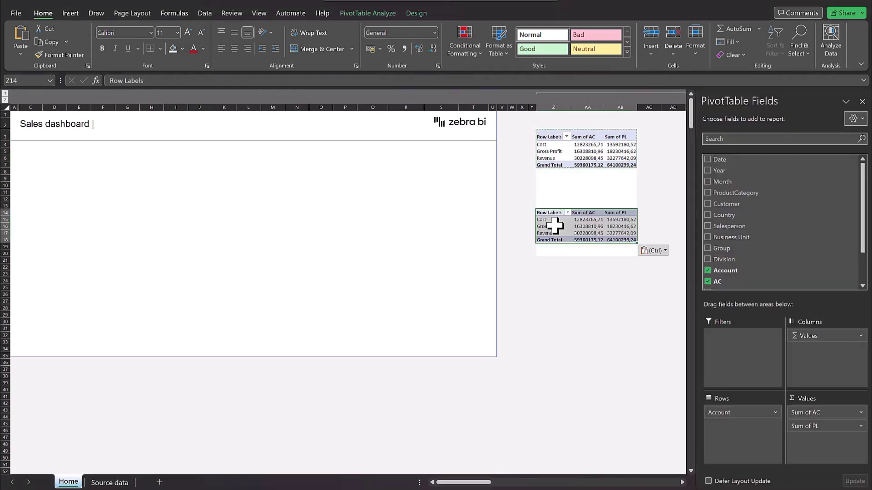
pyautogui.click(560, 211)
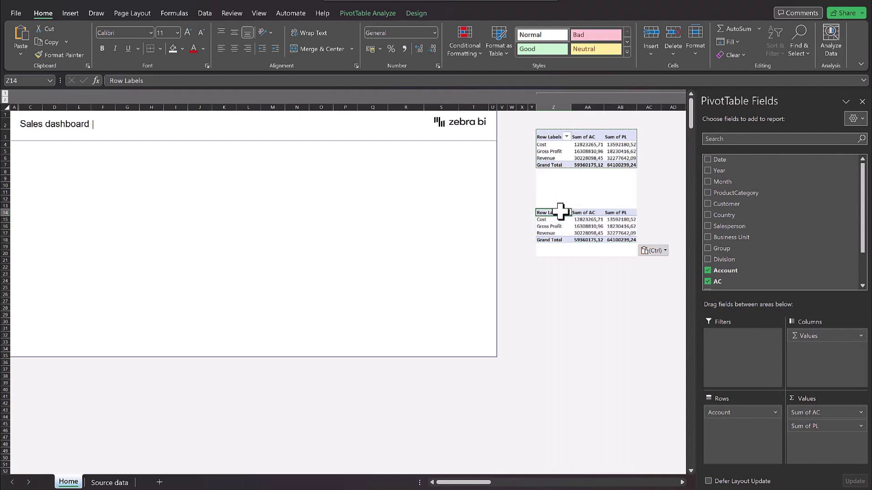
pyautogui.press('Escape')
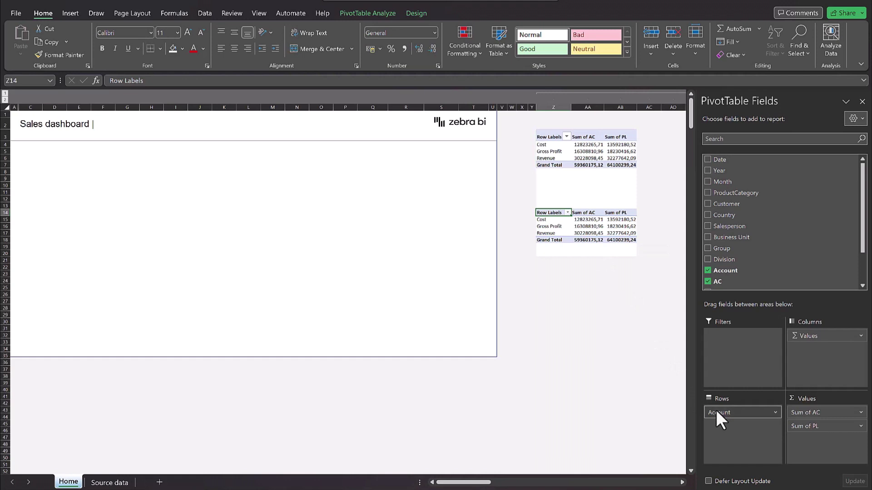
pyautogui.moveTo(716, 410); pyautogui.dragTo(806, 332)
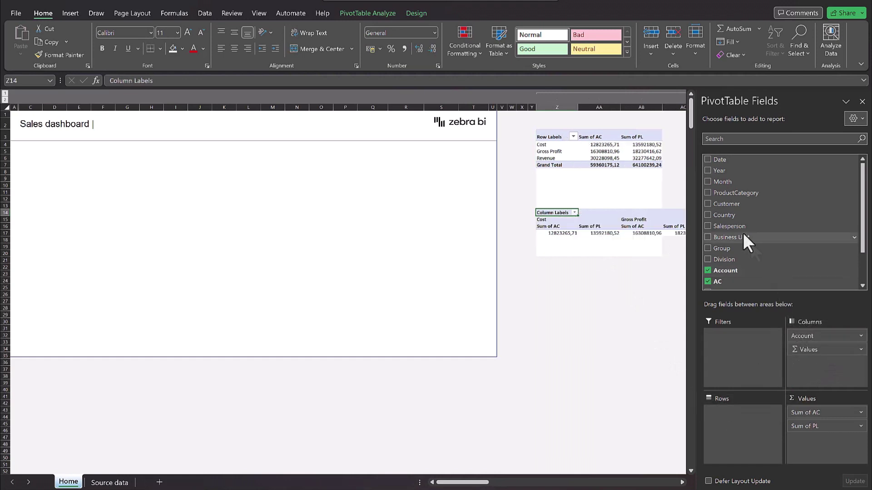
pyautogui.moveTo(720, 179); pyautogui.dragTo(736, 417)
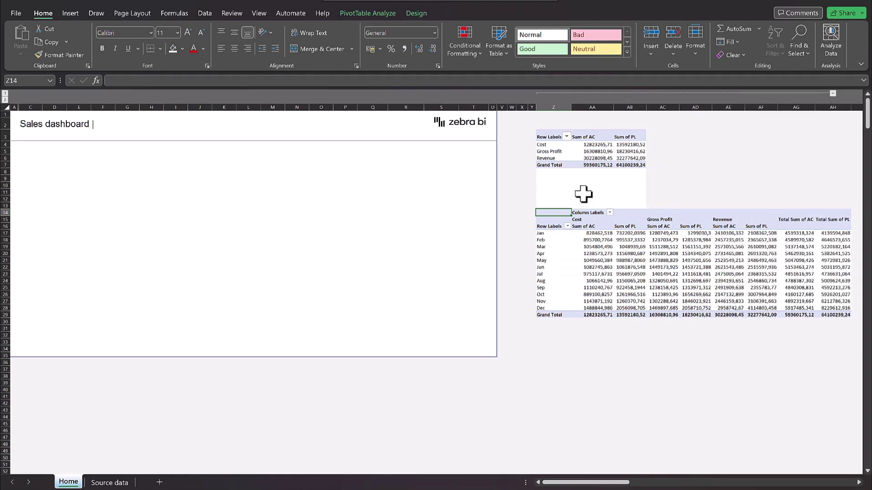
# Copy the monthly pivot to Z33 and switch its rows from Month to Group
pyautogui.click(555, 227)
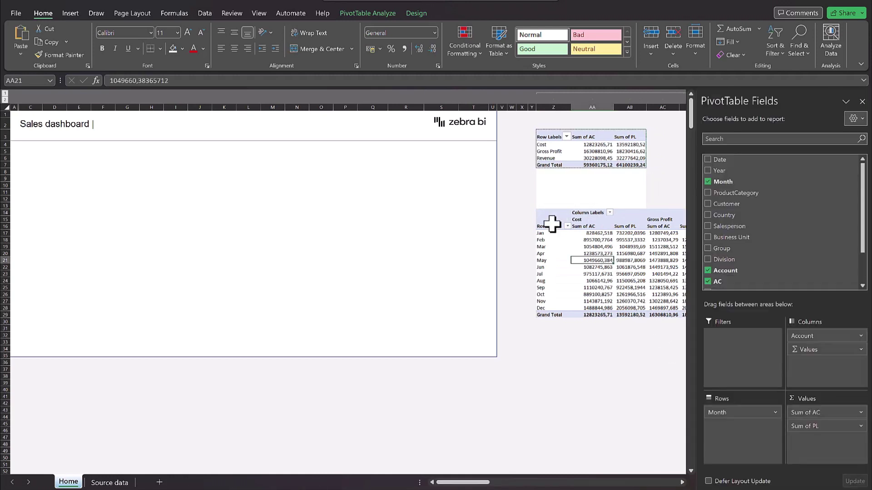
pyautogui.hotkey('ctrl', 'a')
pyautogui.hotkey('ctrl', 'c')
pyautogui.hscroll(3, 560, 228)
pyautogui.click(376, 345)
pyautogui.hotkey('ctrl', 'v')
pyautogui.moveTo(717, 413); pyautogui.dragTo(727, 273)
pyautogui.click(381, 370)
# Copy the Group pivot to Z50 and use Country as its rows
pyautogui.hotkey('ctrl', 'a')
pyautogui.hotkey('ctrl', 'c')
pyautogui.scroll(-5, 382, 370)
pyautogui.click(376, 355)
pyautogui.hotkey('ctrl', 'v')
pyautogui.moveTo(724, 215); pyautogui.dragTo(731, 423)
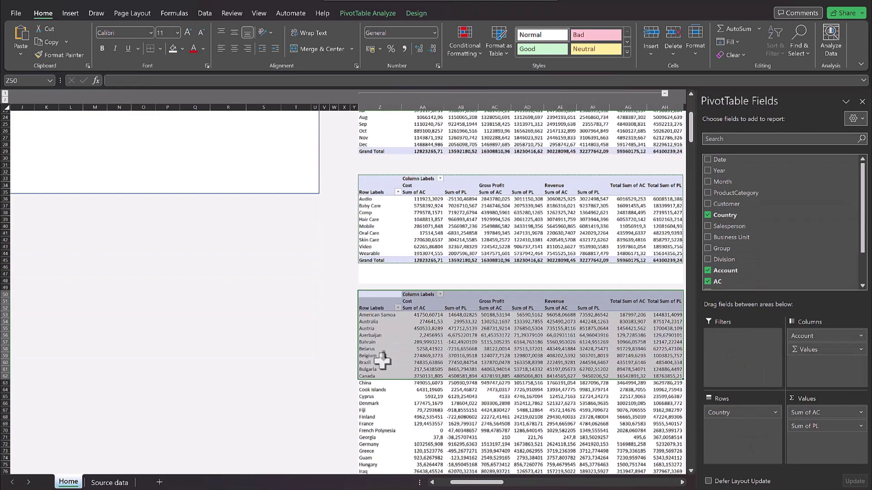
pyautogui.scroll(5, 395, 370)
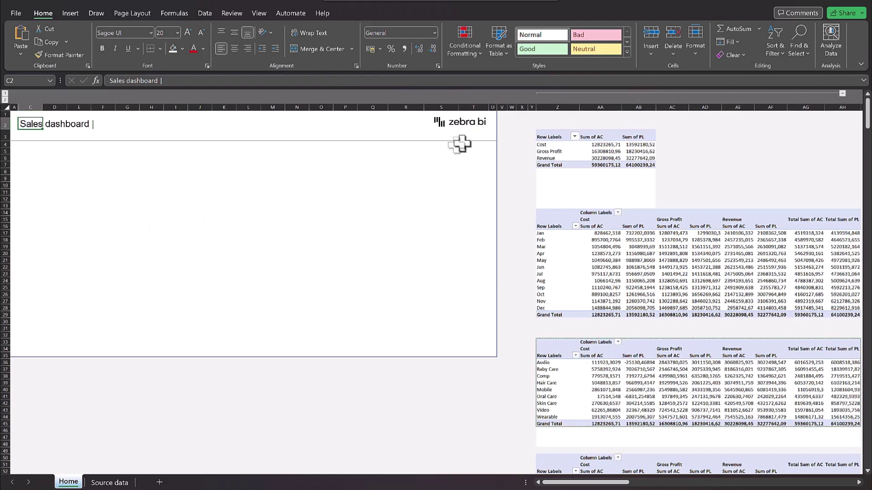
# Insert a Zebra BI chart from the Account pivot, resize it, and place it under the dashboard title
pyautogui.click(544, 136)
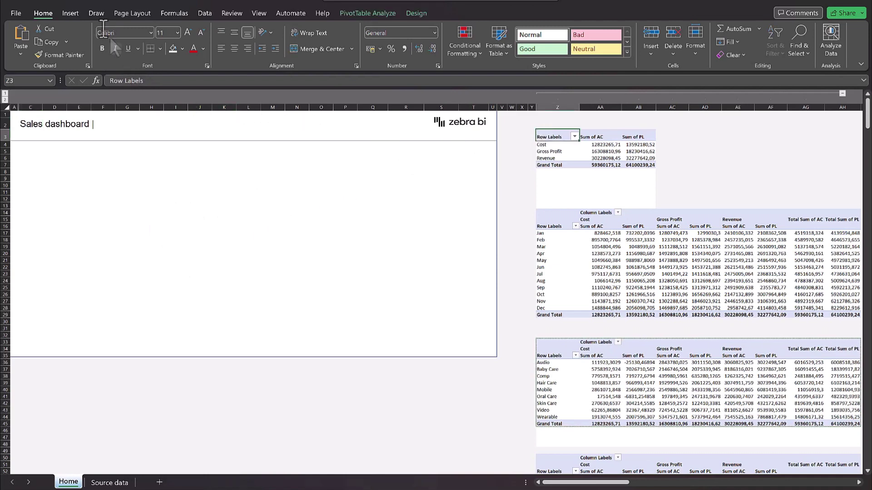
pyautogui.click(75, 10)
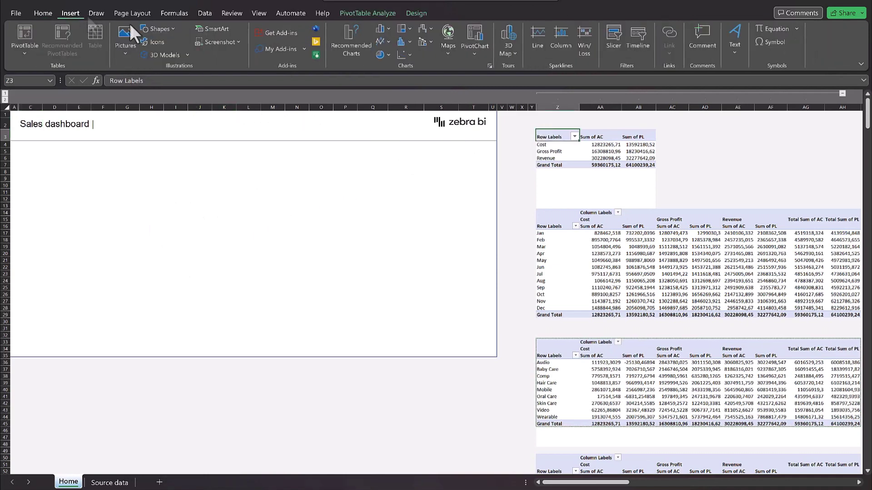
pyautogui.click(305, 50)
pyautogui.click(315, 80)
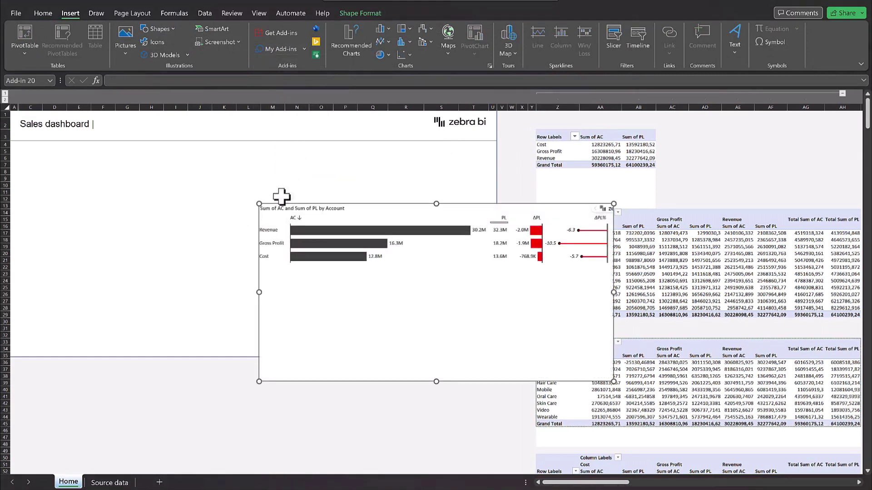
pyautogui.moveTo(259, 203); pyautogui.dragTo(343, 289)
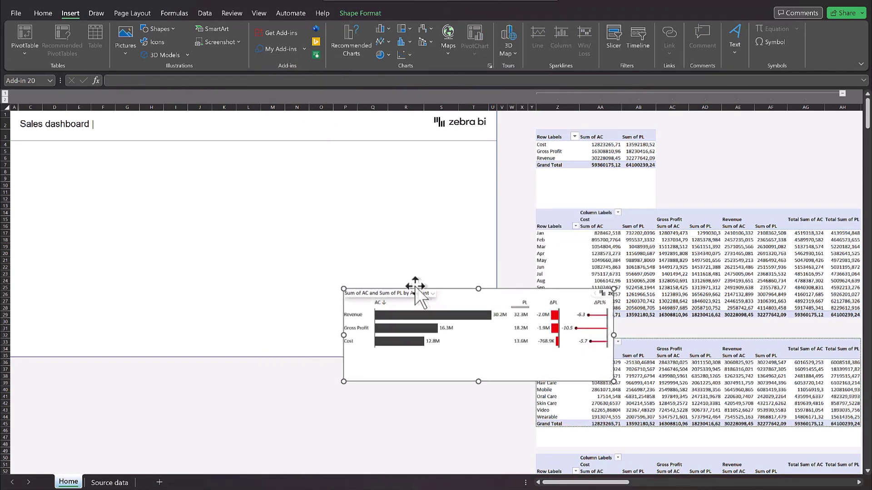
pyautogui.moveTo(454, 287); pyautogui.dragTo(185, 164)
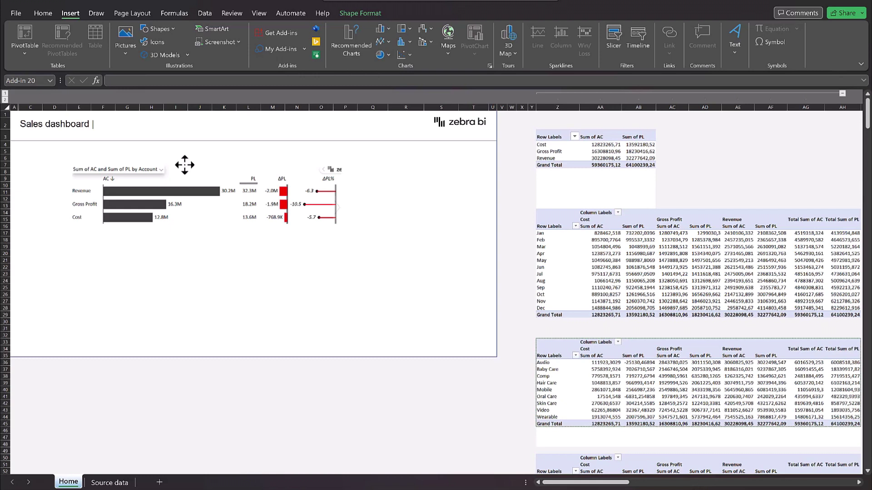
pyautogui.moveTo(184, 165); pyautogui.dragTo(138, 164)
pyautogui.press('Escape')
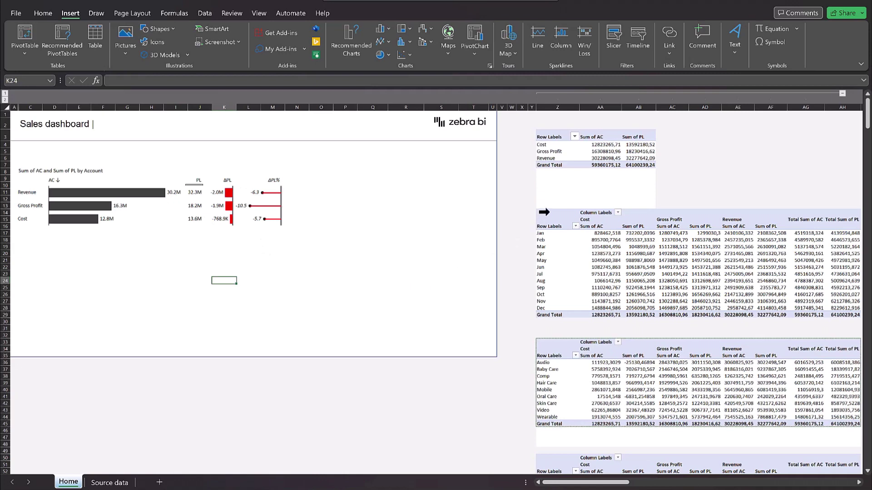
# Insert and resize a Zebra BI chart of the monthly pivot showing AC with ΔPL variances
pyautogui.click(544, 212)
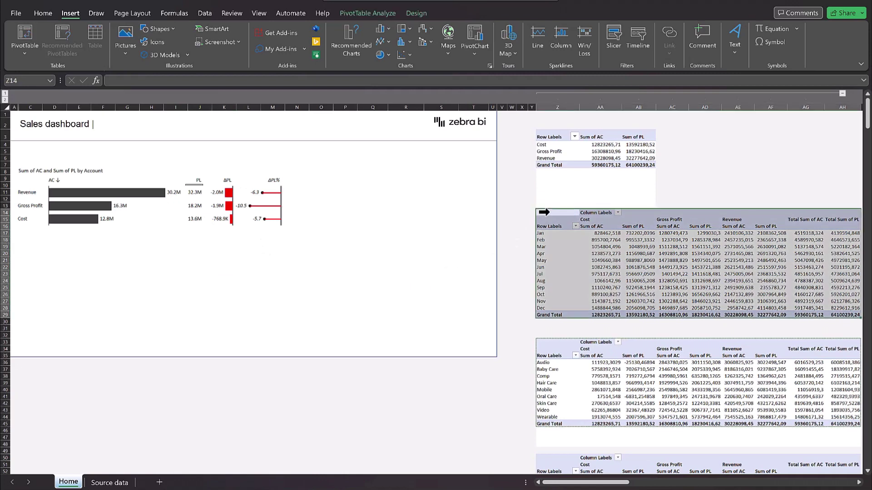
pyautogui.click(302, 49)
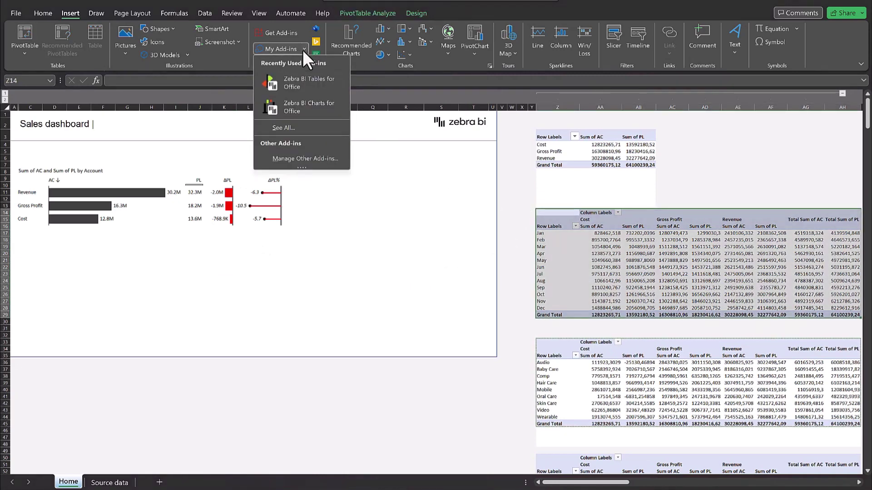
pyautogui.click(317, 105)
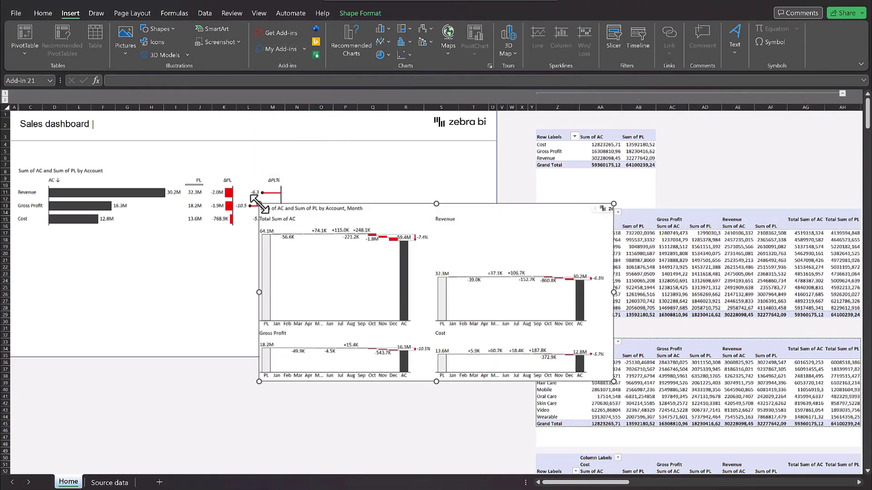
pyautogui.moveTo(259, 204); pyautogui.dragTo(281, 222)
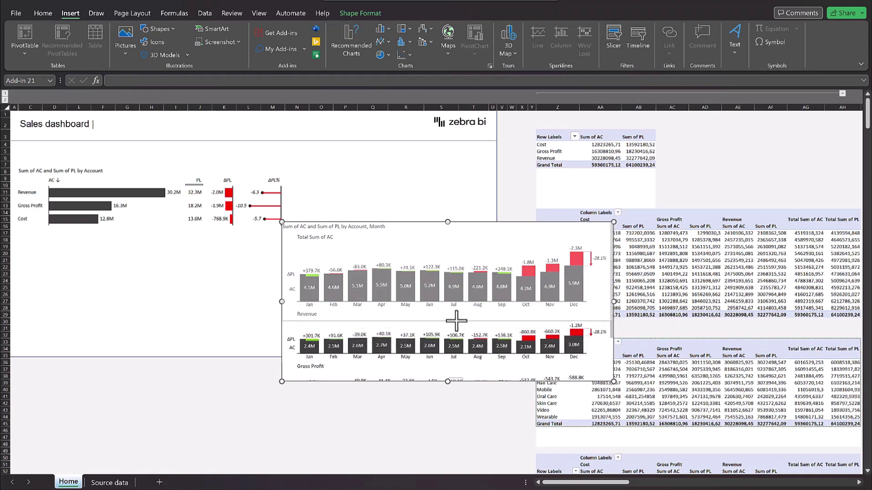
pyautogui.press('Escape')
pyautogui.click(405, 280)
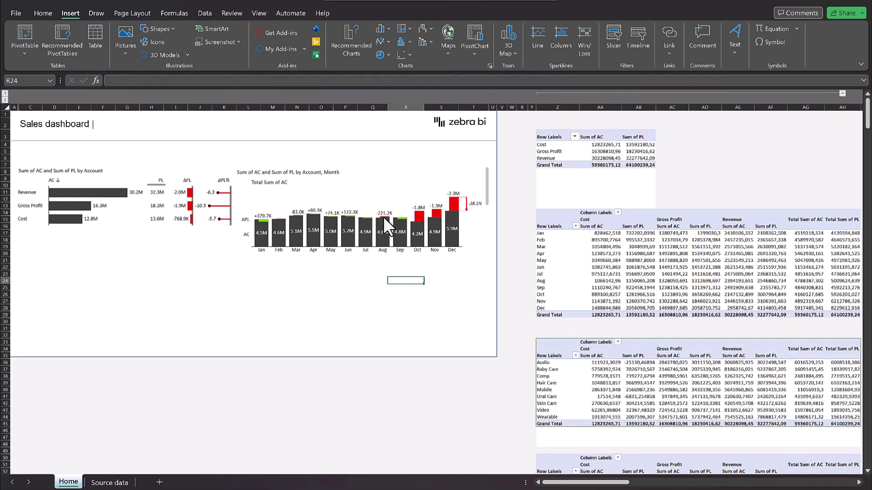
# Insert a Zebra BI chart from the Group pivot and add an axis break
pyautogui.click(547, 347)
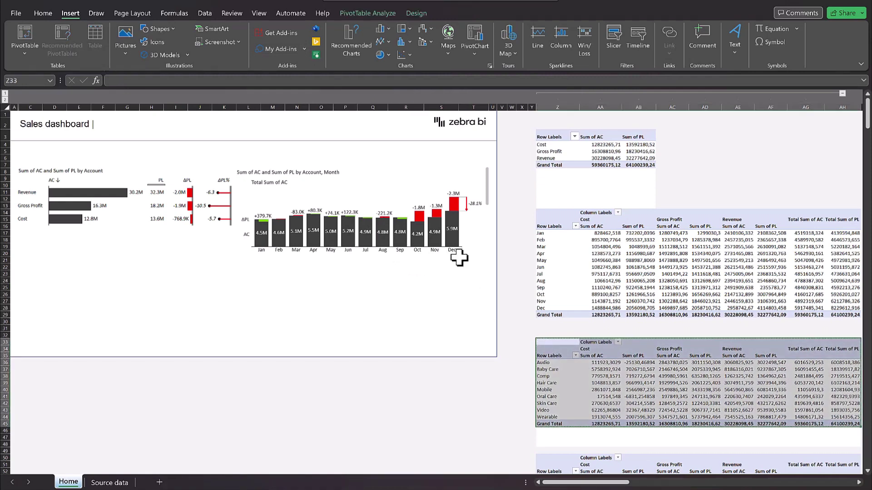
pyautogui.click(303, 49)
pyautogui.click(318, 101)
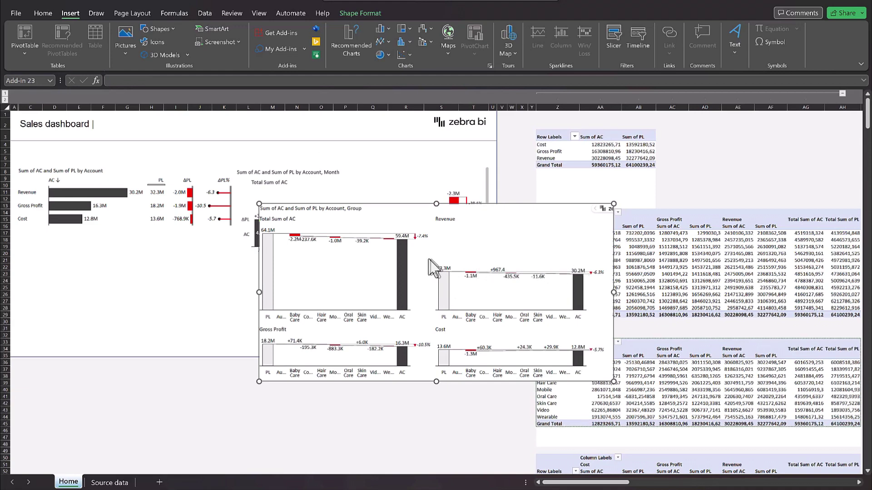
pyautogui.click(402, 272)
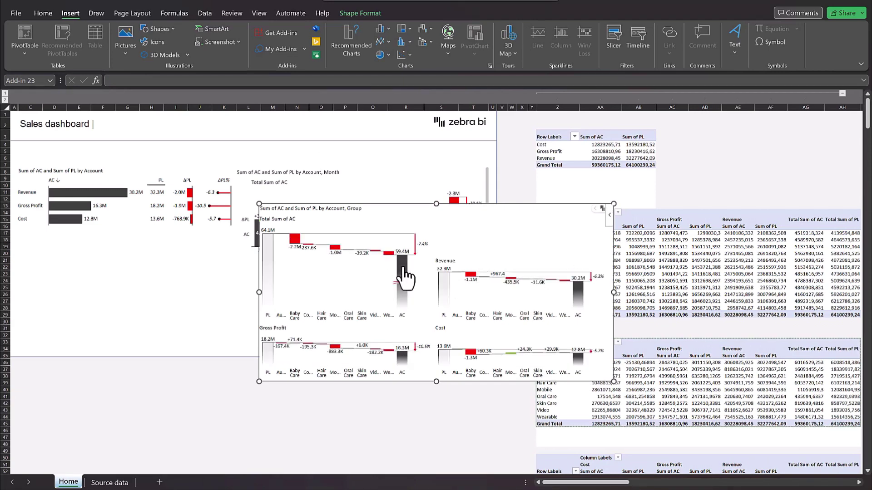
# Turn on Show vertical axis, then narrow the Group chart and place it below the monthly chart
pyautogui.moveTo(590, 210)
pyautogui.click(587, 209)
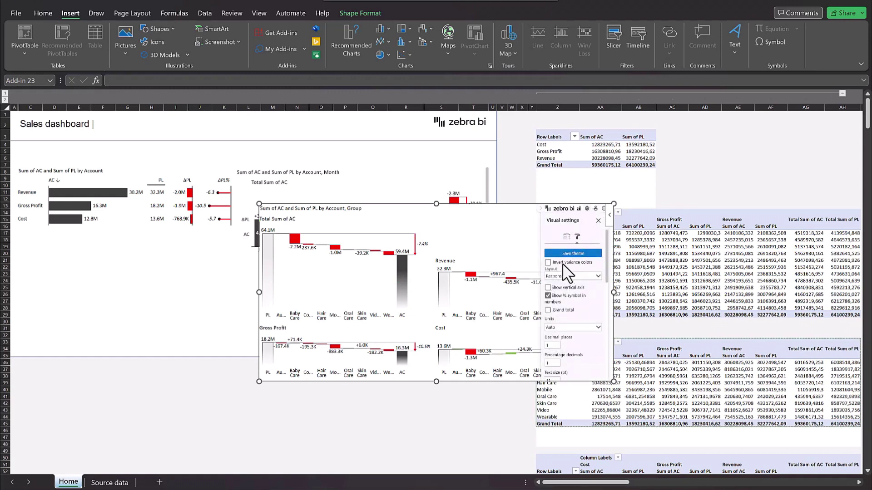
pyautogui.click(548, 288)
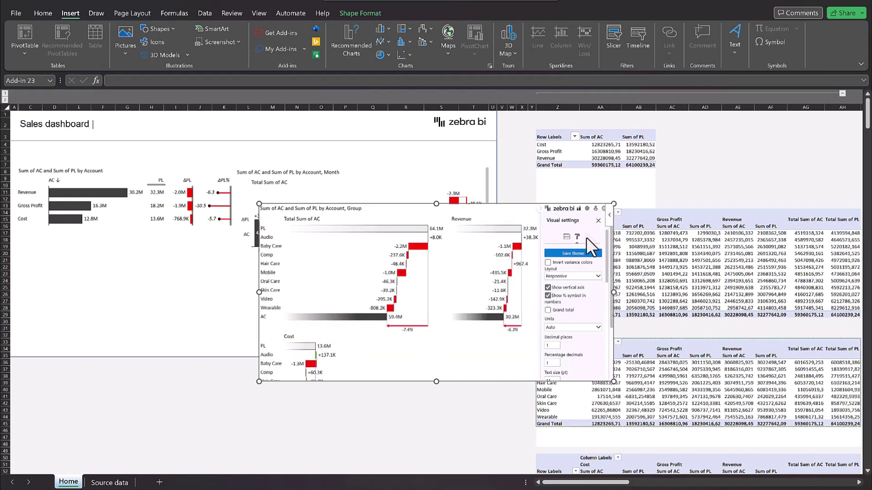
pyautogui.click(597, 221)
pyautogui.moveTo(613, 294); pyautogui.dragTo(451, 293)
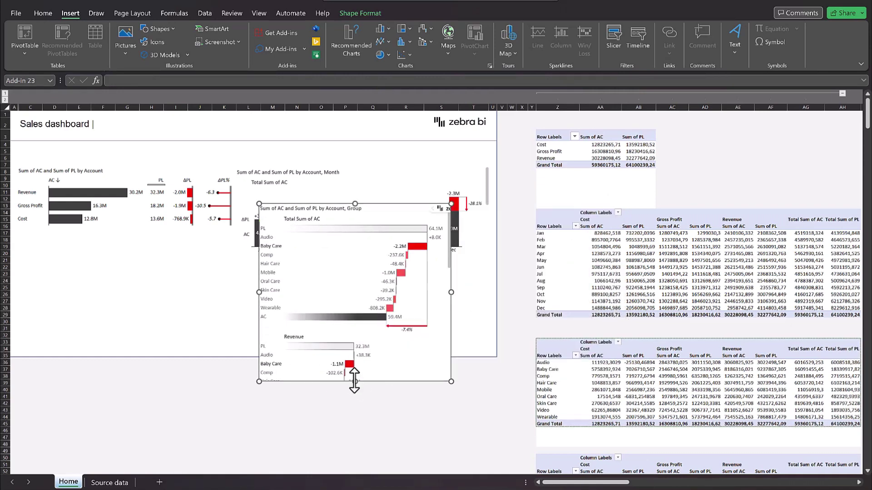
pyautogui.moveTo(396, 335); pyautogui.dragTo(416, 356)
pyautogui.click(505, 337)
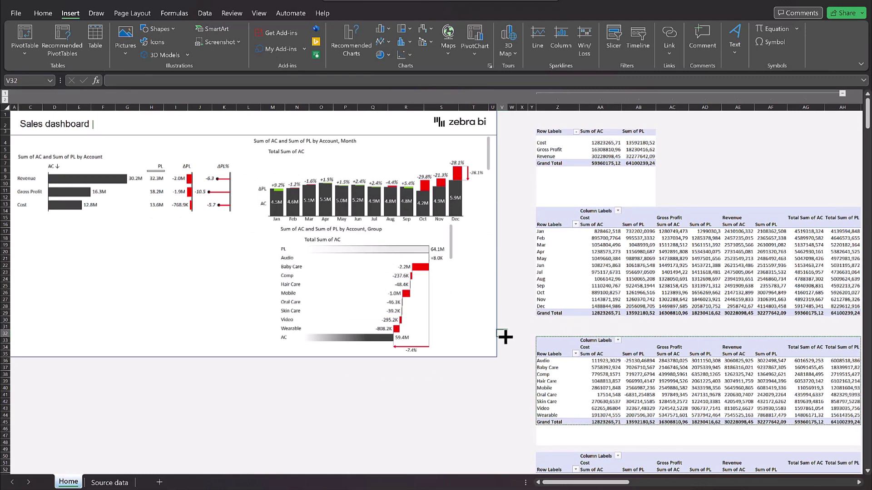
# Insert a Zebra BI chart from the country pivot, then narrow, shrink and move it into the lower left
pyautogui.click(554, 456)
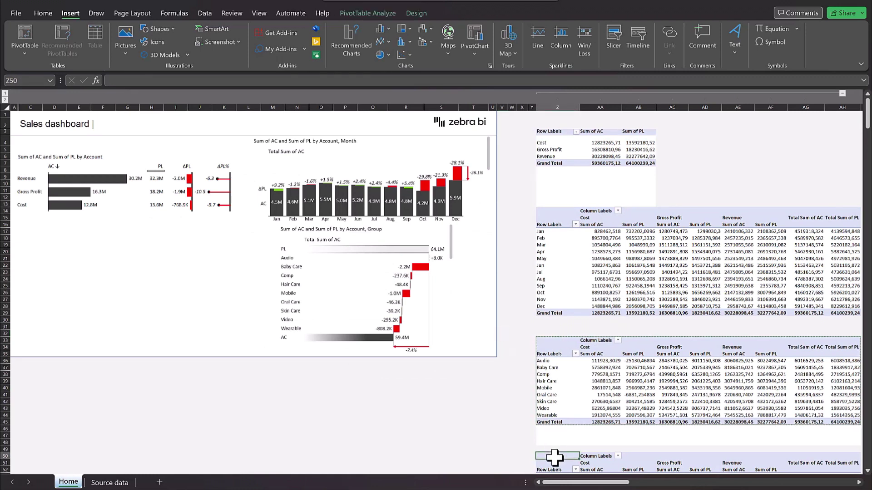
pyautogui.click(303, 49)
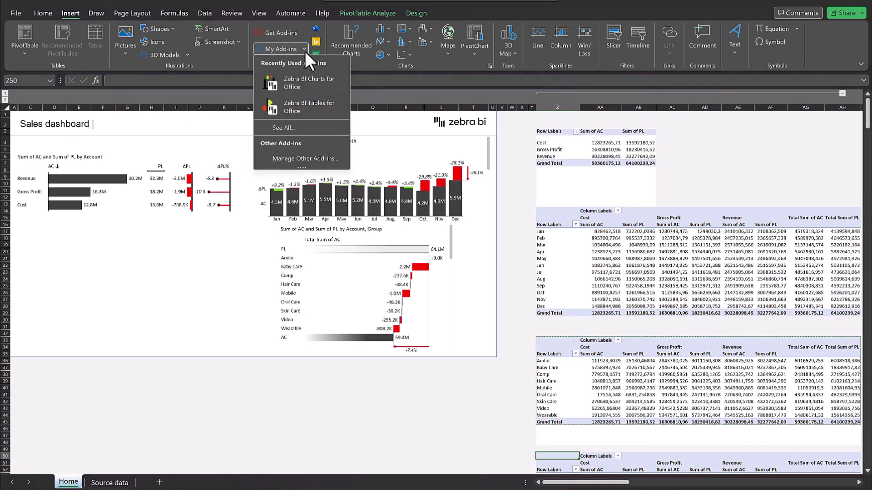
pyautogui.click(312, 87)
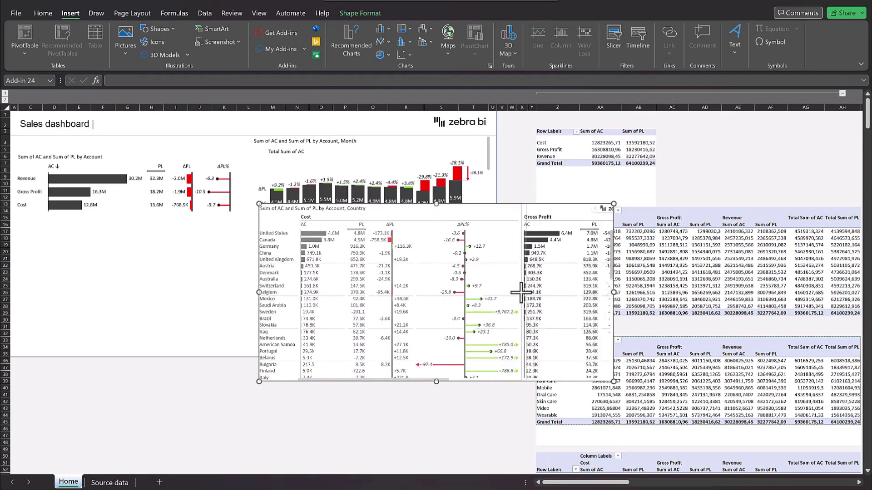
pyautogui.moveTo(613, 293); pyautogui.dragTo(523, 292)
pyautogui.moveTo(483, 204); pyautogui.dragTo(239, 222)
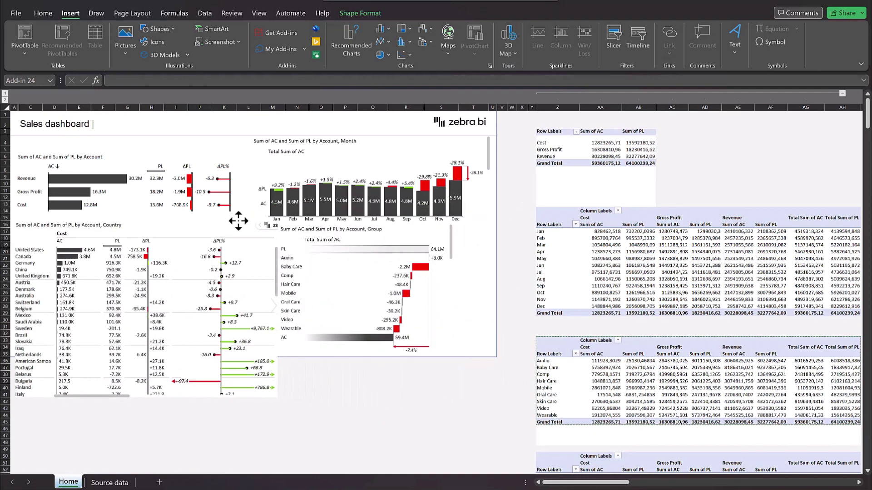
pyautogui.moveTo(274, 395); pyautogui.dragTo(252, 350)
pyautogui.click(262, 355)
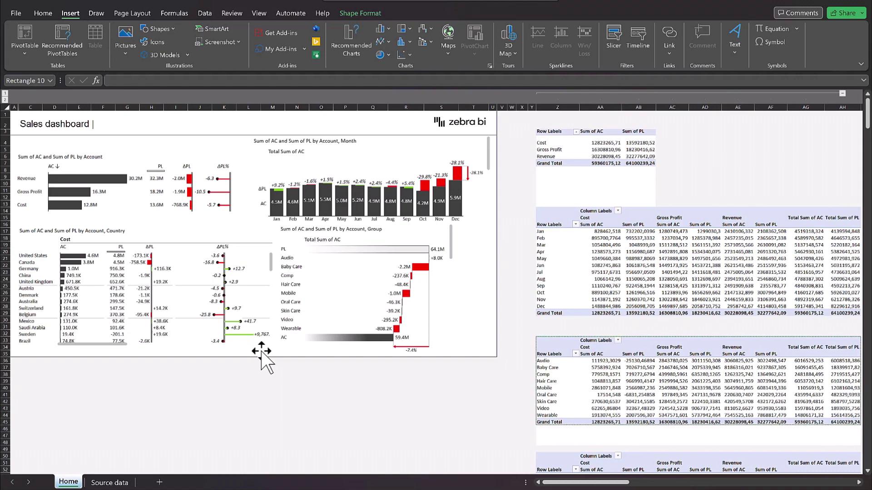
# Apply a Top N filter of 8 countries by AC to the country chart
pyautogui.click(27, 289)
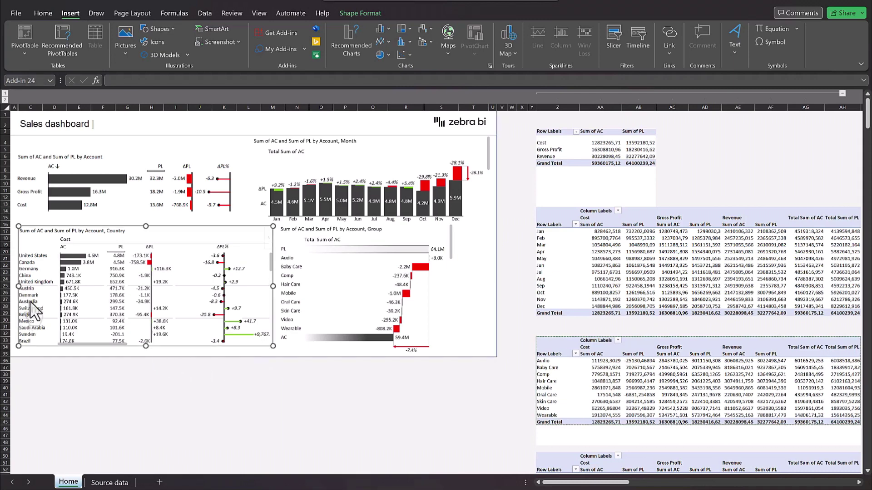
pyautogui.click(27, 289)
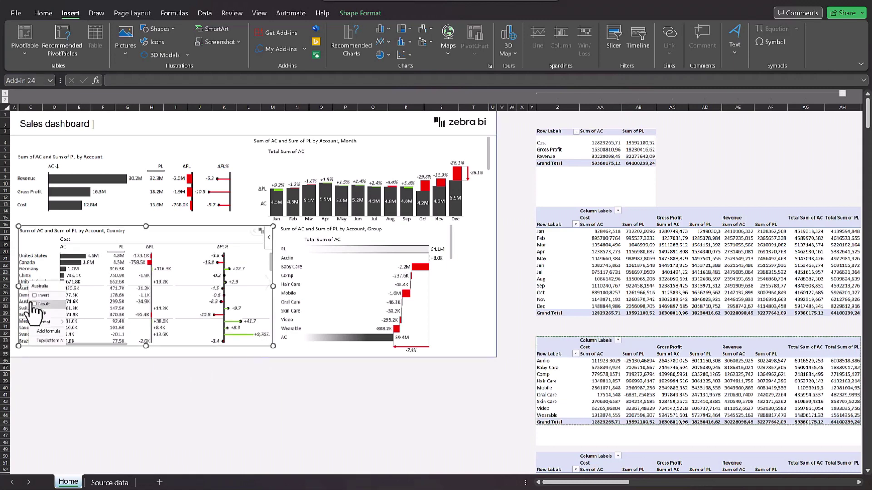
pyautogui.click(48, 339)
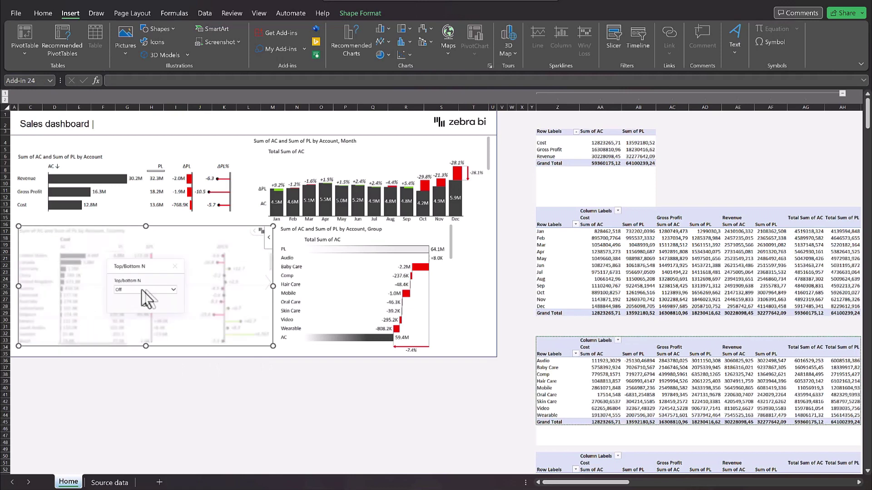
pyautogui.click(170, 289)
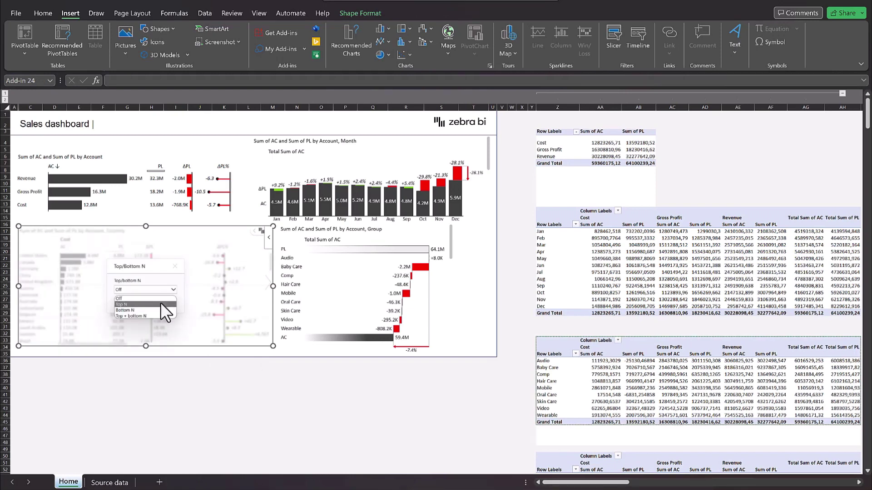
pyautogui.click(160, 304)
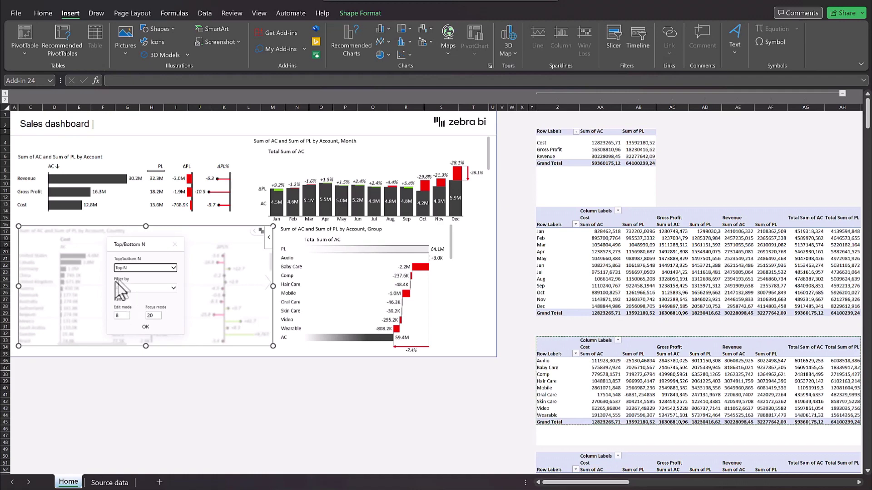
pyautogui.click(144, 327)
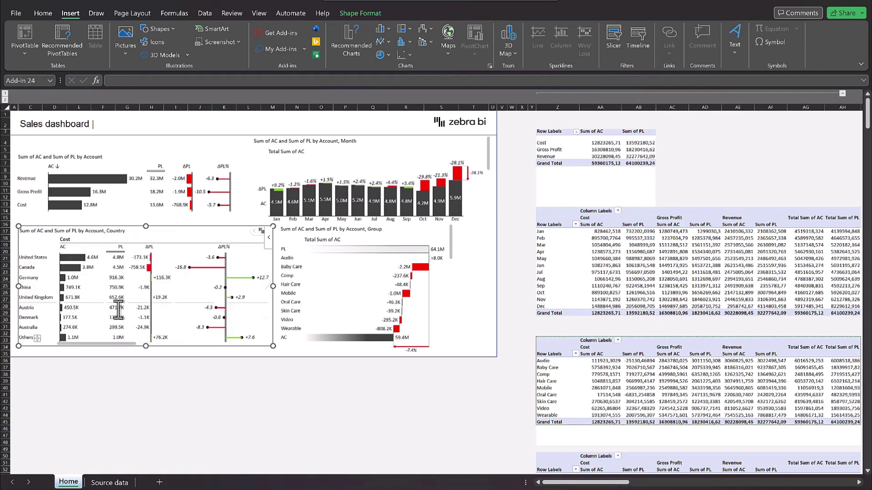
pyautogui.click(301, 355)
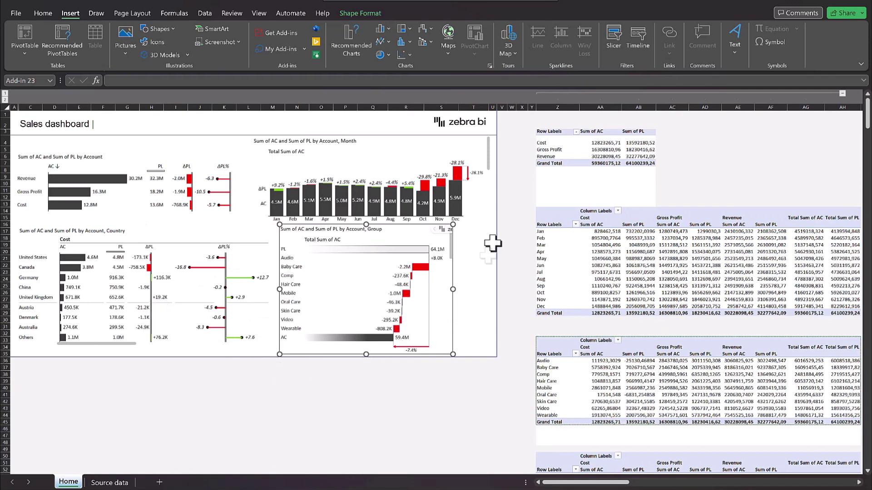
pyautogui.click(519, 169)
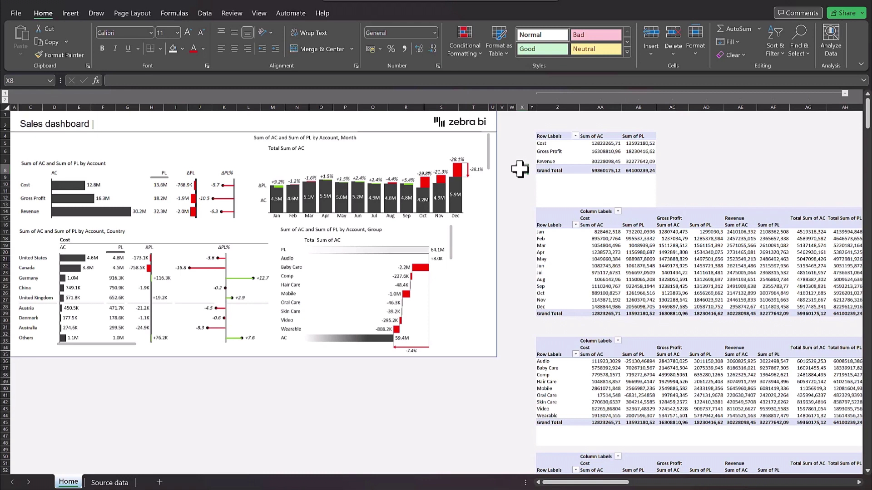
# Select a cell in the Account pivot so the charts refresh into the pivot's account order
pyautogui.click(544, 144)
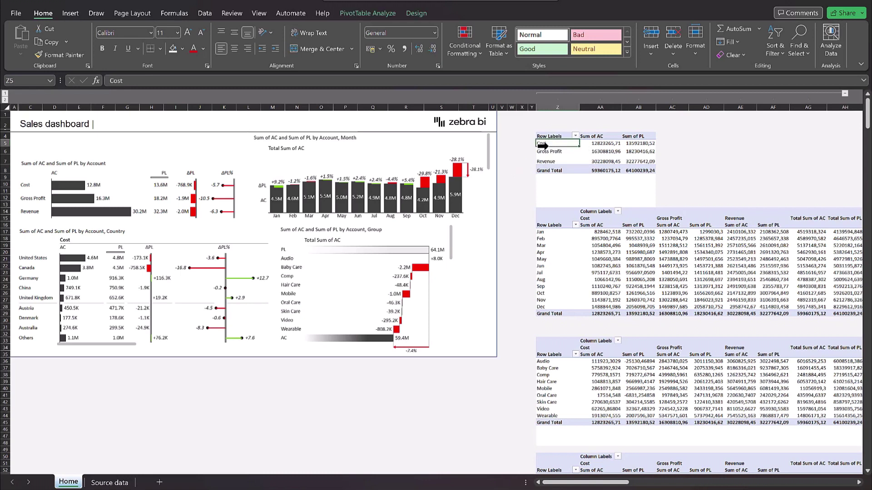
# Copy the whole Account pivot table and paste it at AD4, showing its field list
pyautogui.hotkey('ctrl', 'a')
pyautogui.hotkey('ctrl', 'c')
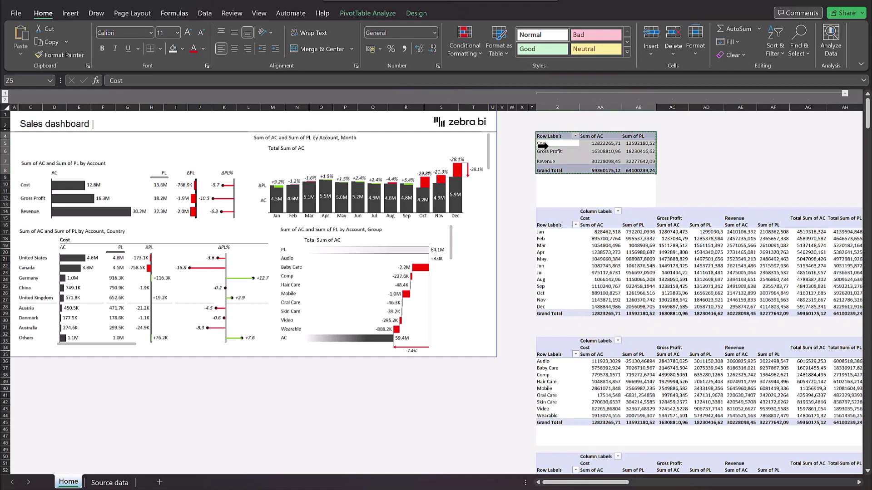
pyautogui.click(729, 142)
pyautogui.click(718, 135)
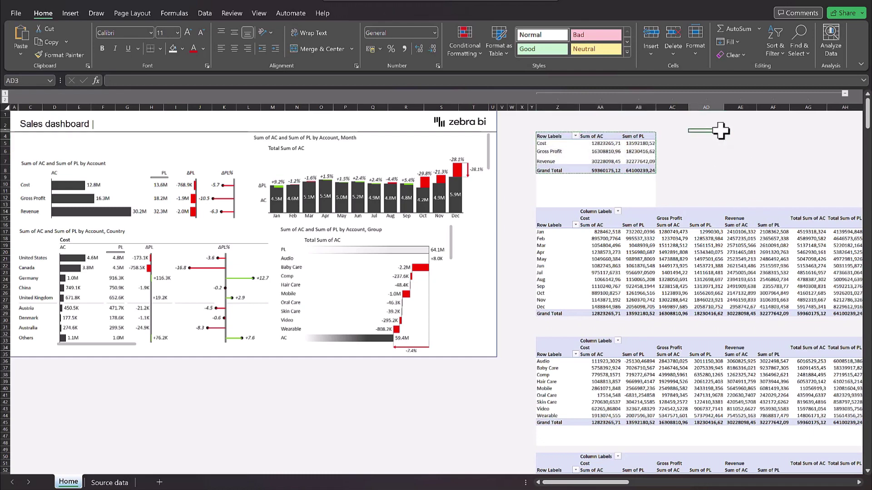
pyautogui.hotkey('ctrl', 'v')
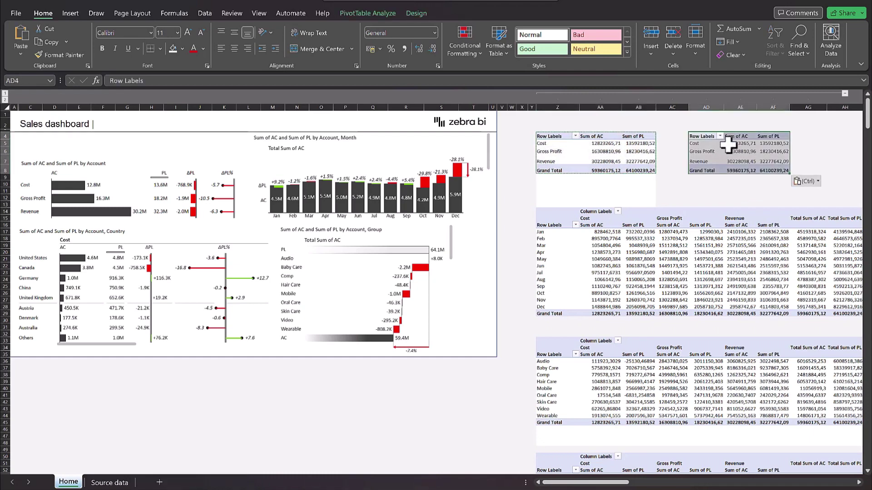
pyautogui.rightClick(730, 144)
pyautogui.click(762, 227)
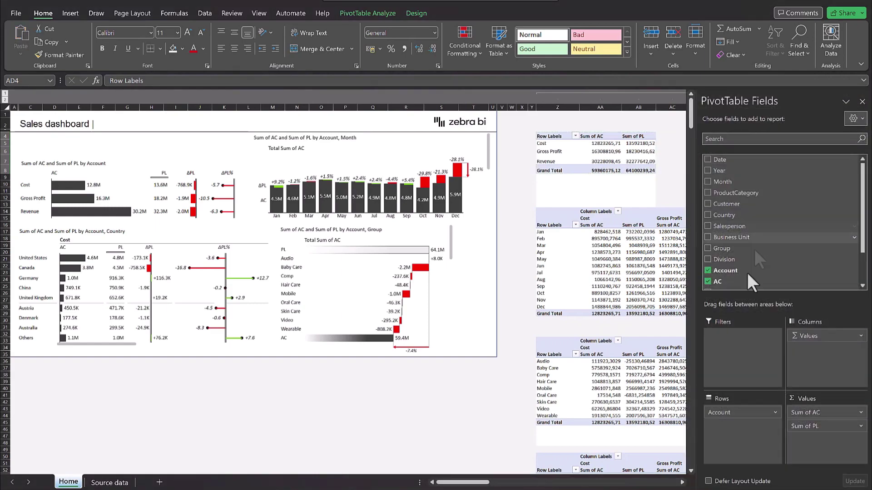
# Move Year and Month into Filters and remove the values and Account from the copy
pyautogui.moveTo(486, 484); pyautogui.dragTo(515, 484)
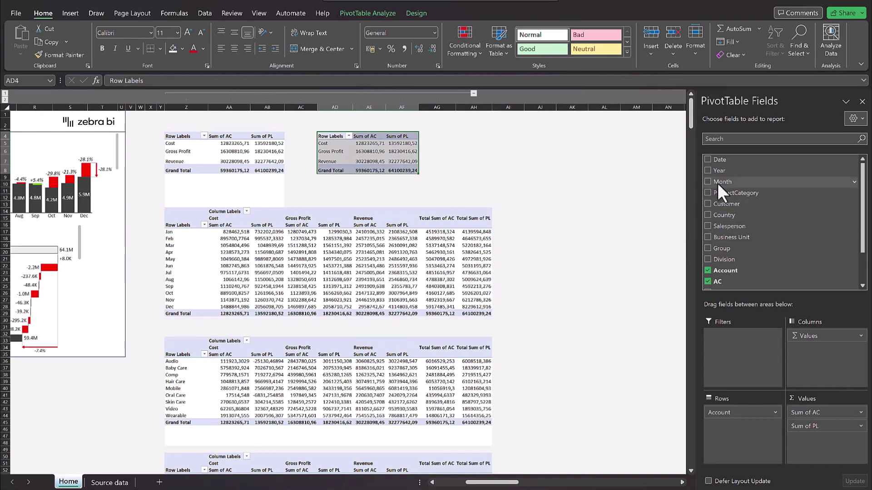
pyautogui.moveTo(718, 171); pyautogui.dragTo(724, 340)
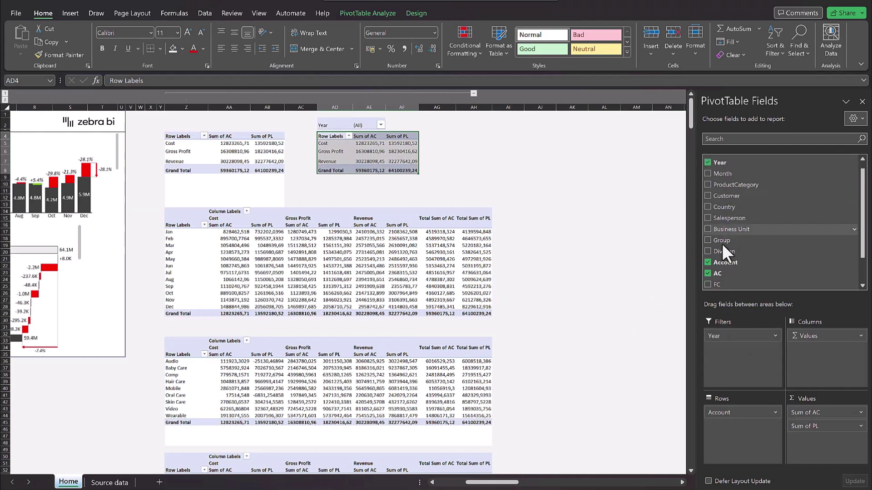
pyautogui.moveTo(729, 173); pyautogui.dragTo(726, 345)
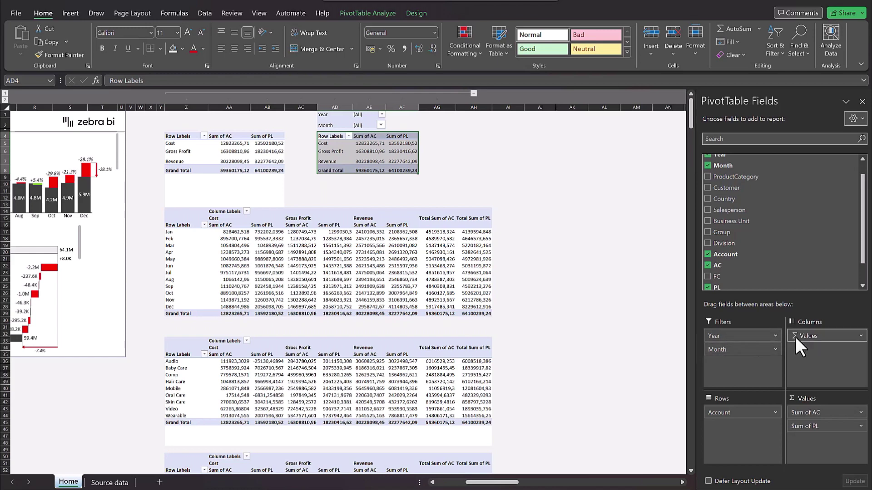
pyautogui.moveTo(804, 335); pyautogui.dragTo(778, 227)
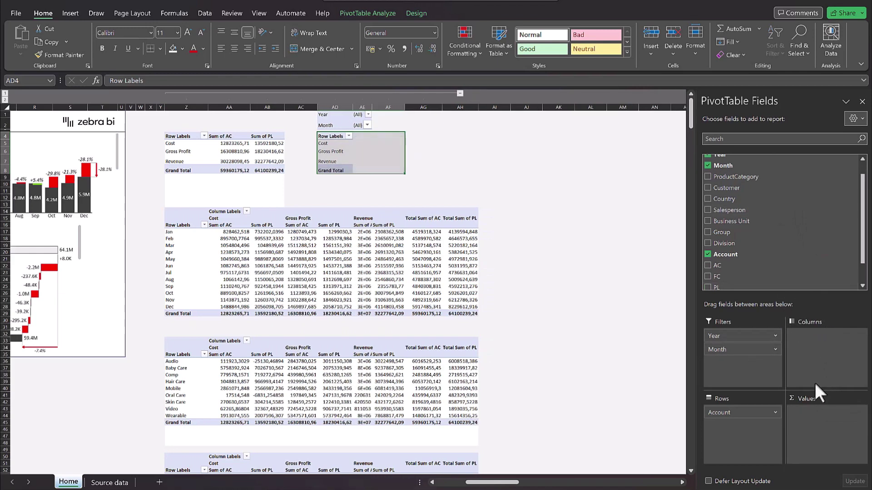
pyautogui.moveTo(768, 411); pyautogui.dragTo(750, 249)
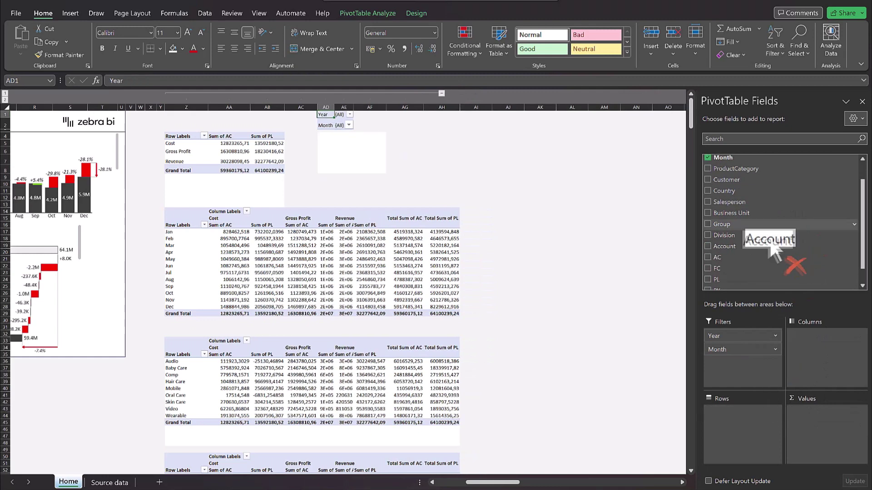
pyautogui.moveTo(327, 113); pyautogui.dragTo(345, 131)
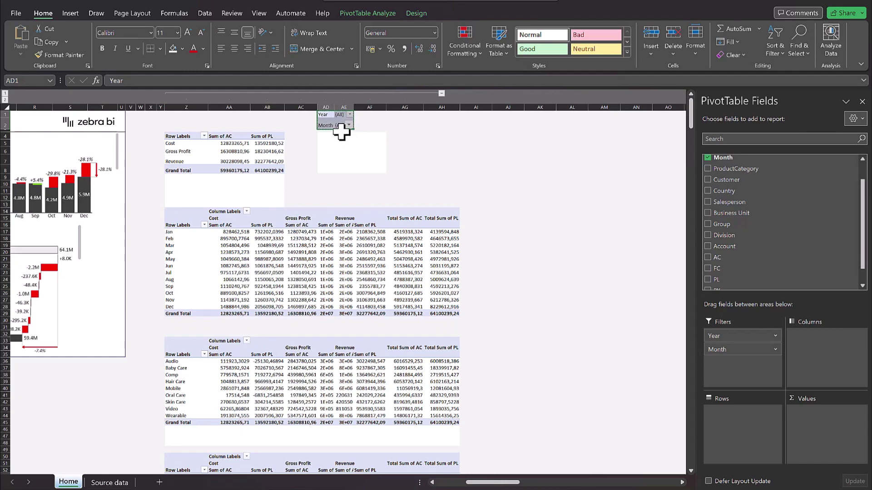
pyautogui.moveTo(497, 482); pyautogui.dragTo(465, 483)
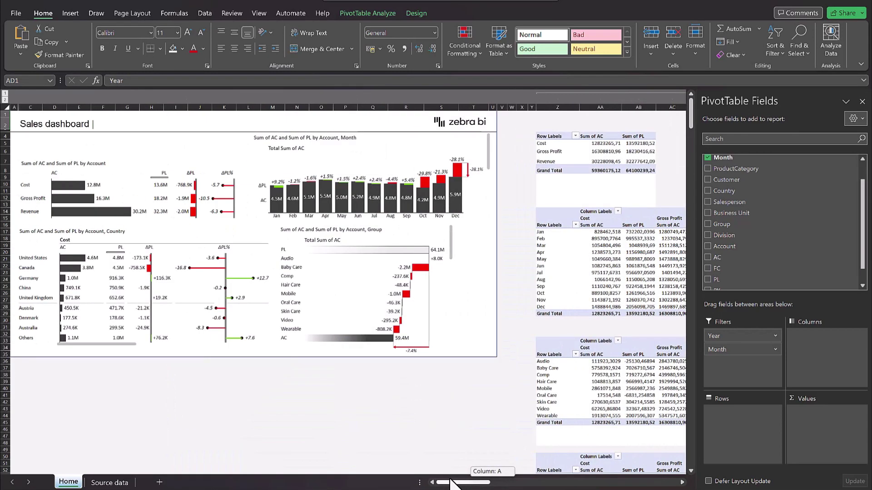
# Place the Year and Month filter cells at C4 on the dashboard, then deselect the pivot
pyautogui.click(27, 136)
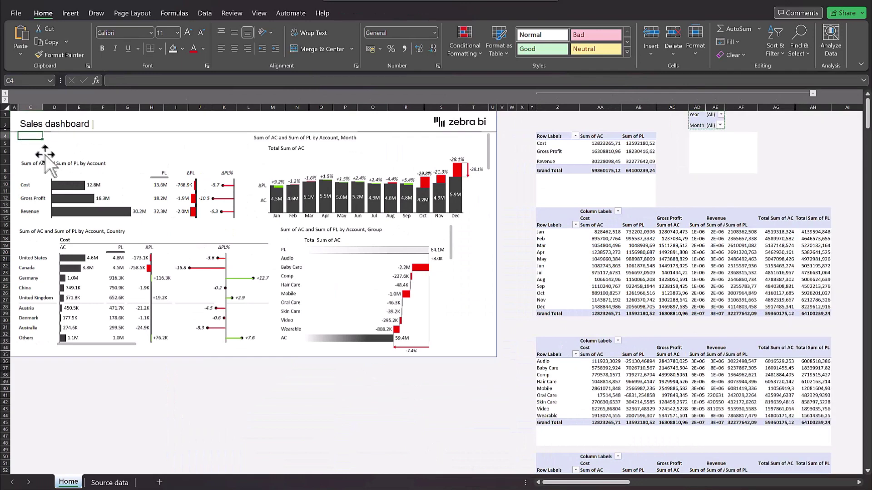
pyautogui.press('Right')
pyautogui.press('Right')
pyautogui.press('Right')
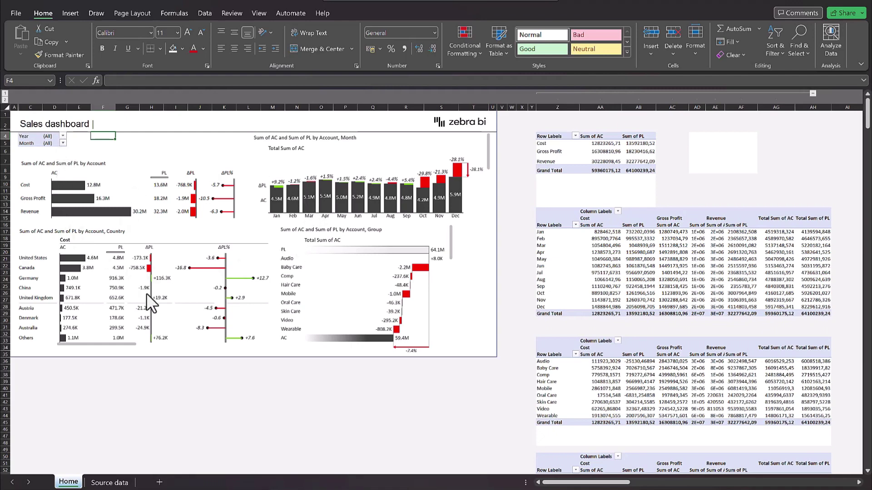
pyautogui.moveTo(25, 136); pyautogui.dragTo(54, 143)
pyautogui.click(28, 136)
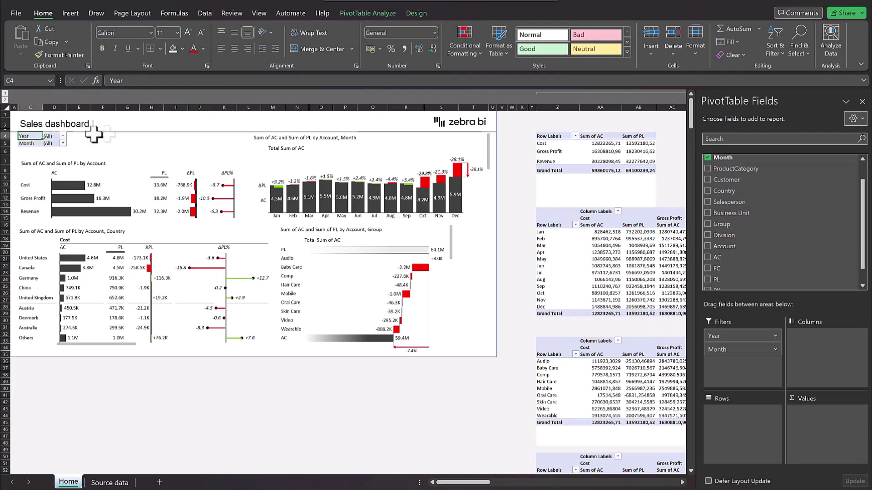
pyautogui.click(159, 135)
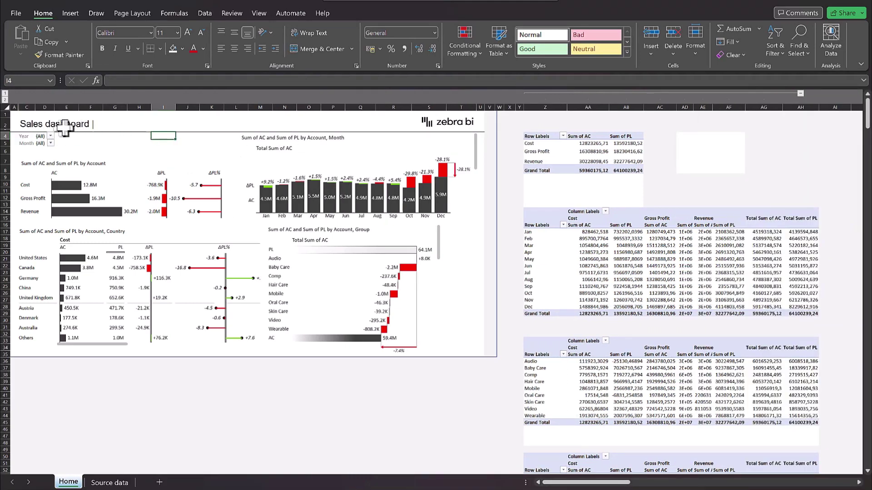
# Choose 2022 in the dashboard's Year filter, then select the Account pivot at Z4
pyautogui.click(51, 135)
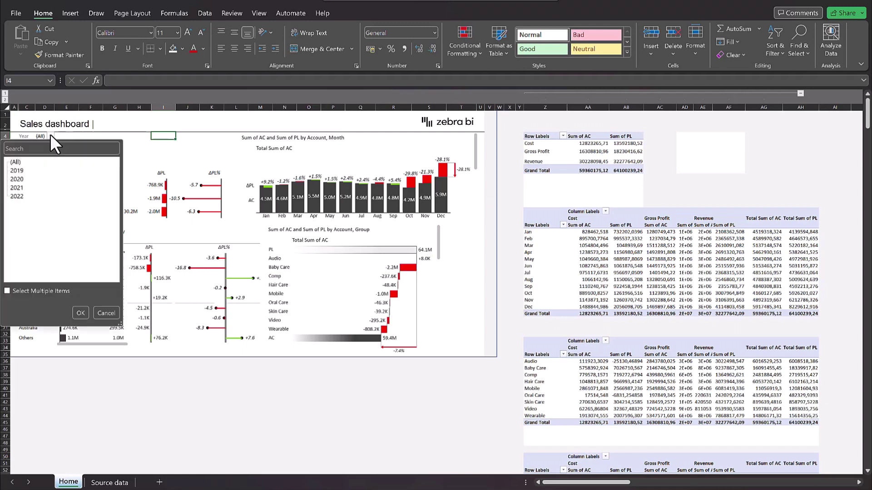
pyautogui.click(23, 195)
pyautogui.click(81, 313)
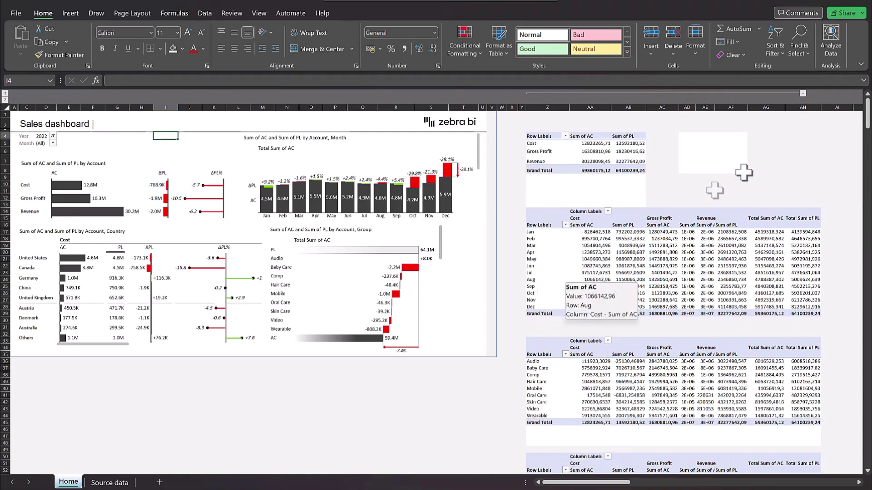
pyautogui.press('Left')
pyautogui.press('Left')
pyautogui.press('Left')
pyautogui.press('Left')
pyautogui.press('Left')
pyautogui.press('Left')
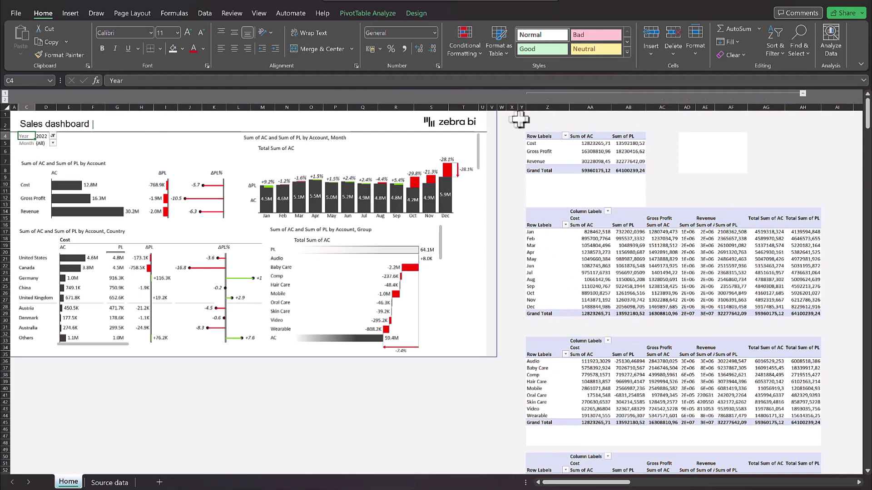
pyautogui.click(534, 136)
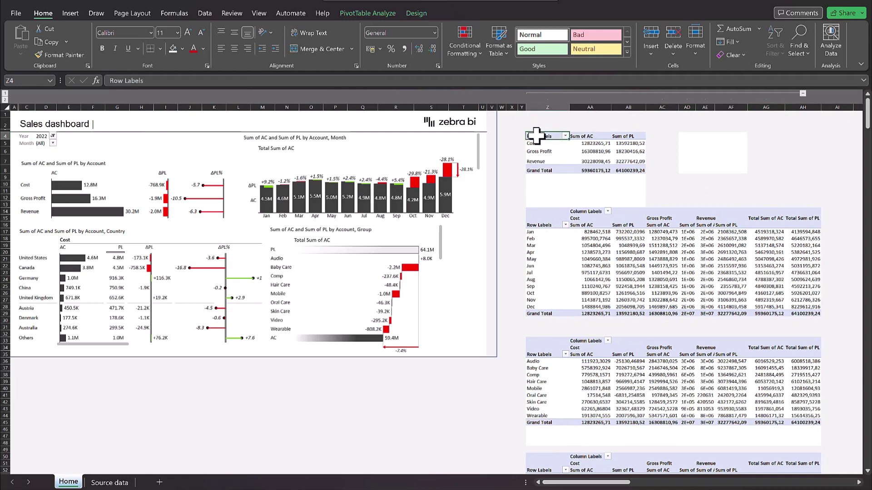
# Insert slicers for Year, Month, Country, Business Unit, Account and Group from the Insert ribbon
pyautogui.click(77, 13)
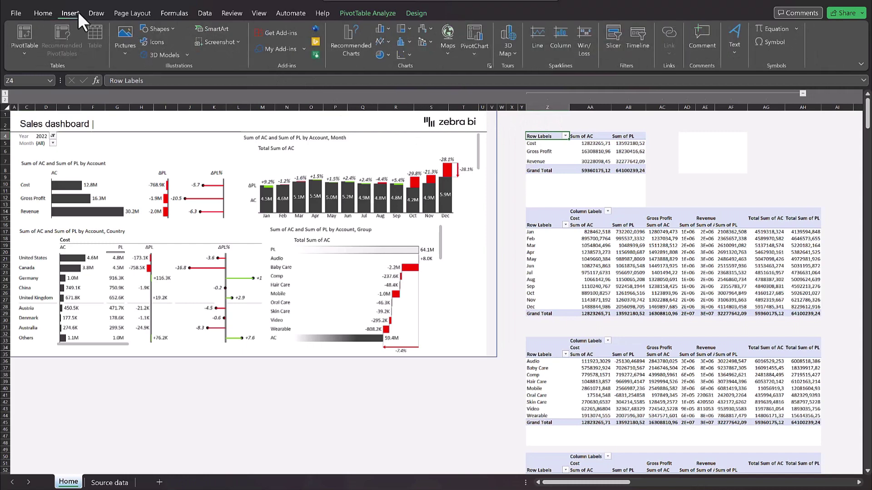
pyautogui.click(614, 33)
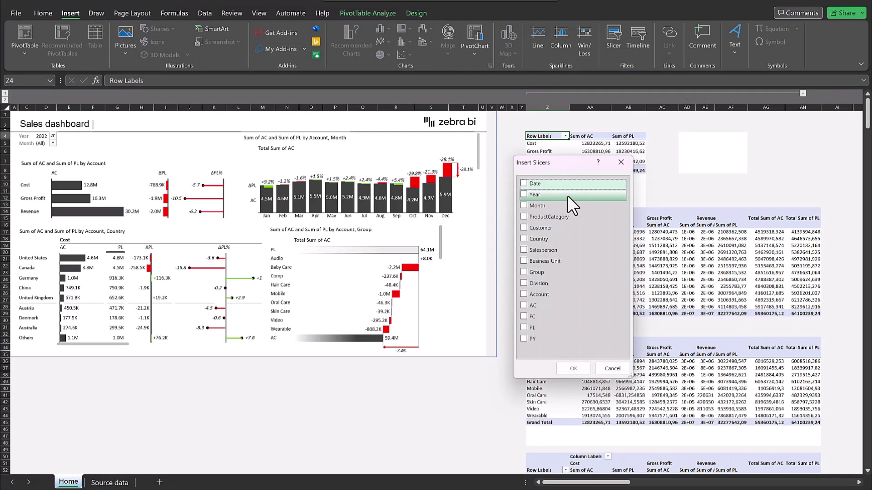
pyautogui.click(524, 193)
pyautogui.click(524, 204)
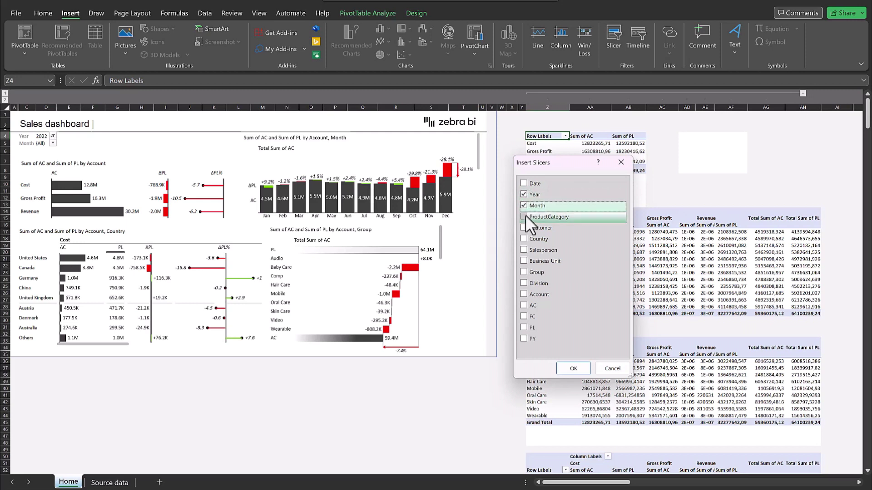
pyautogui.click(524, 239)
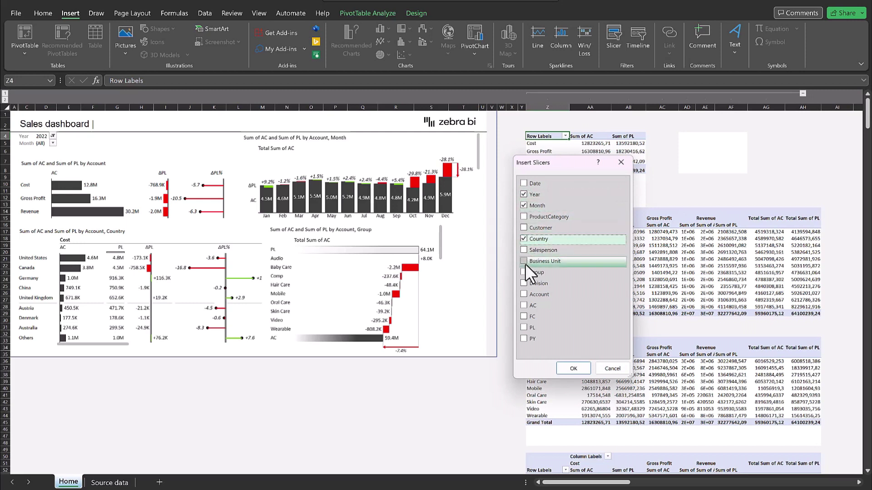
pyautogui.click(525, 262)
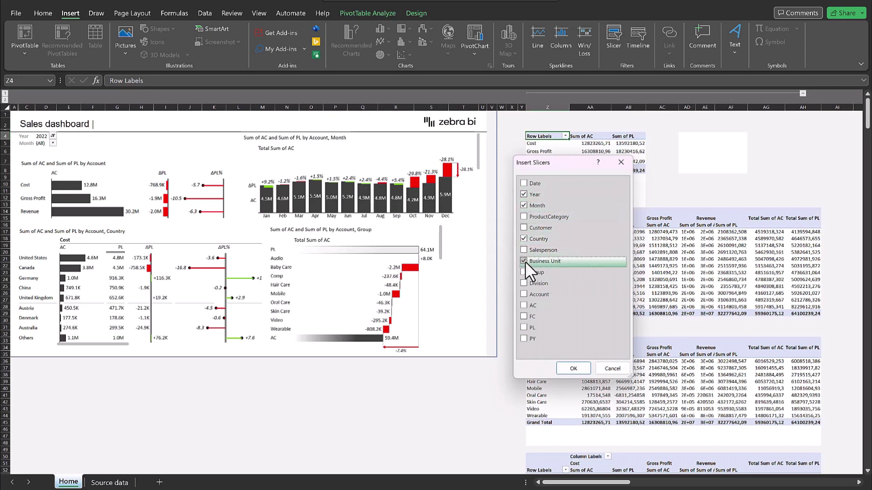
pyautogui.click(523, 294)
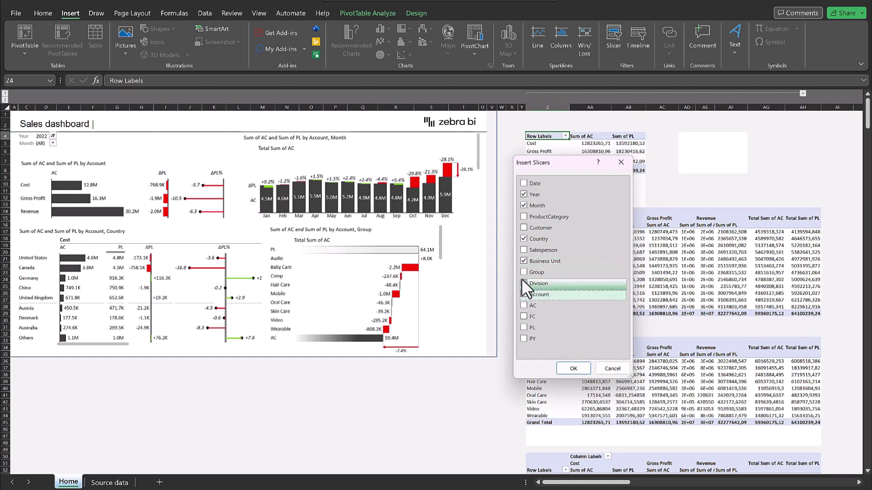
pyautogui.click(523, 272)
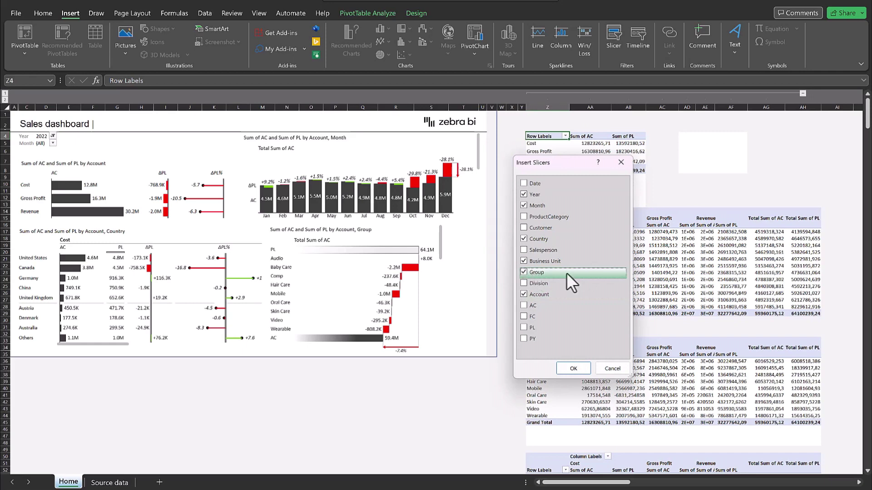
pyautogui.click(575, 368)
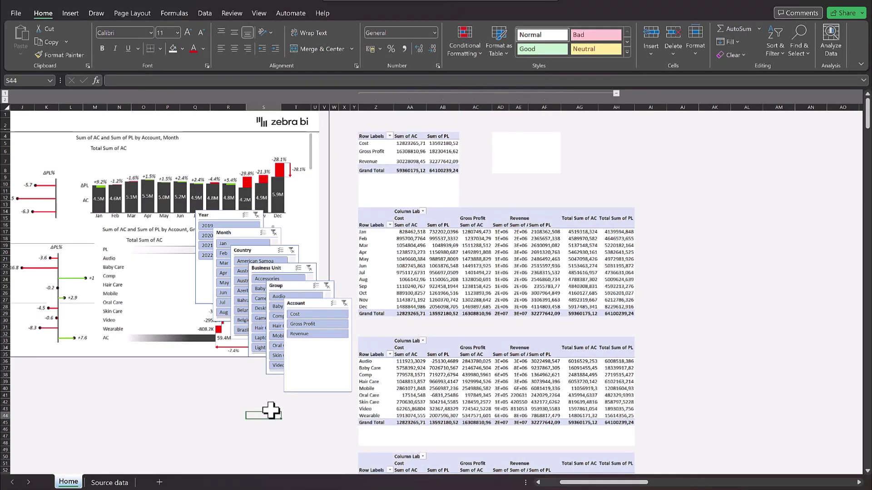
# Line up the Year, Month, Country and Account slicers in a row, with Business Unit and Group below
pyautogui.moveTo(227, 215); pyautogui.dragTo(526, 109)
pyautogui.moveTo(243, 236); pyautogui.dragTo(569, 119)
pyautogui.moveTo(268, 249); pyautogui.dragTo(643, 116)
pyautogui.moveTo(260, 267); pyautogui.dragTo(649, 212)
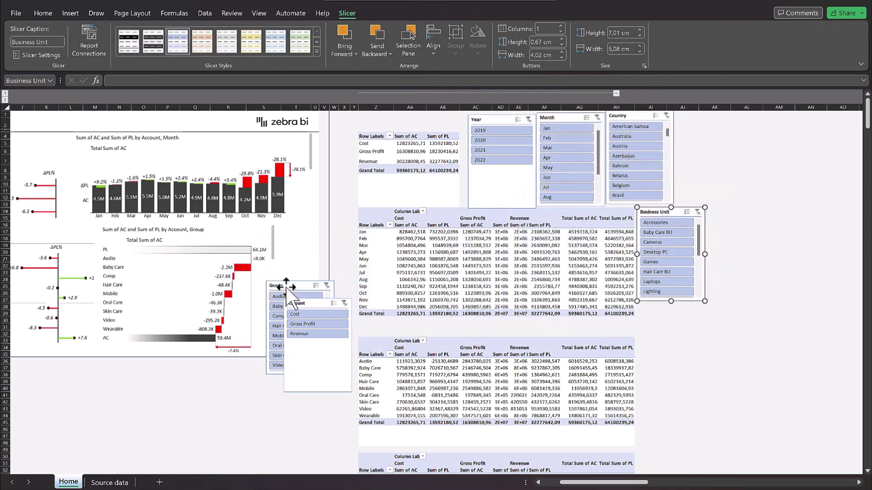
pyautogui.moveTo(286, 286); pyautogui.dragTo(658, 307)
pyautogui.moveTo(304, 304); pyautogui.dragTo(697, 118)
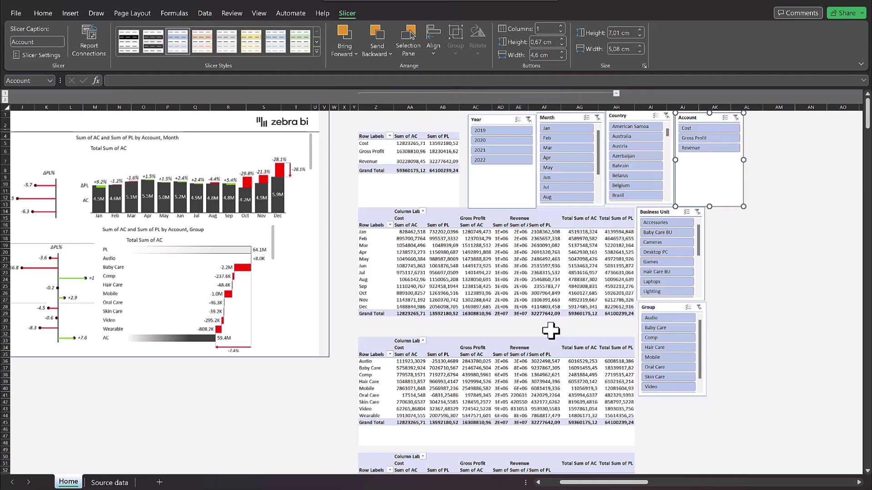
pyautogui.click(488, 121)
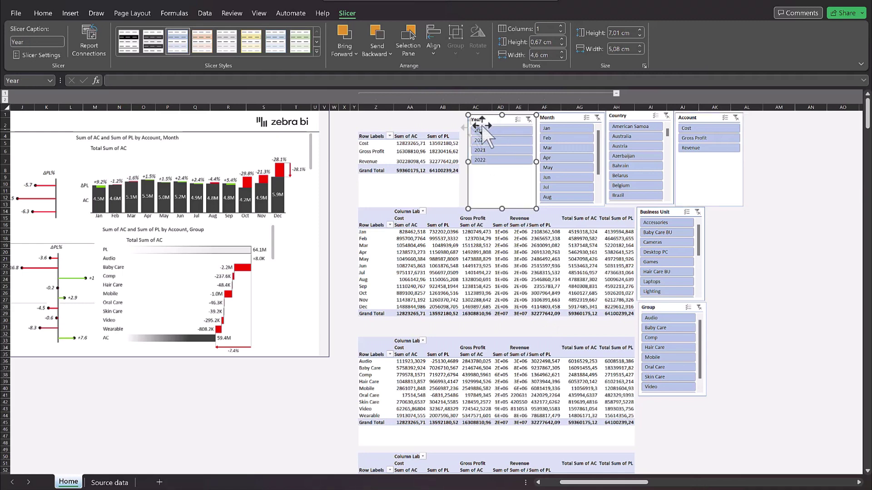
# Connect the Year slicer to the Home top filters, Country, Business unit and Months pivots
pyautogui.click(93, 43)
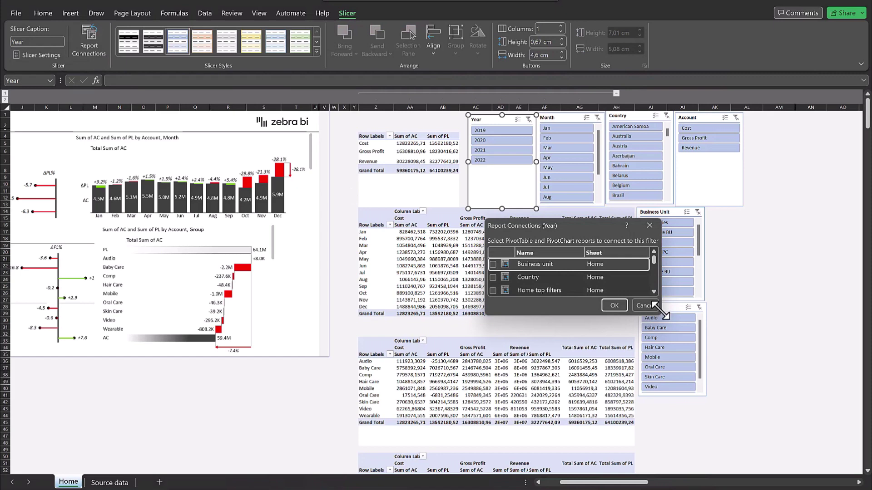
pyautogui.moveTo(654, 306); pyautogui.dragTo(709, 408)
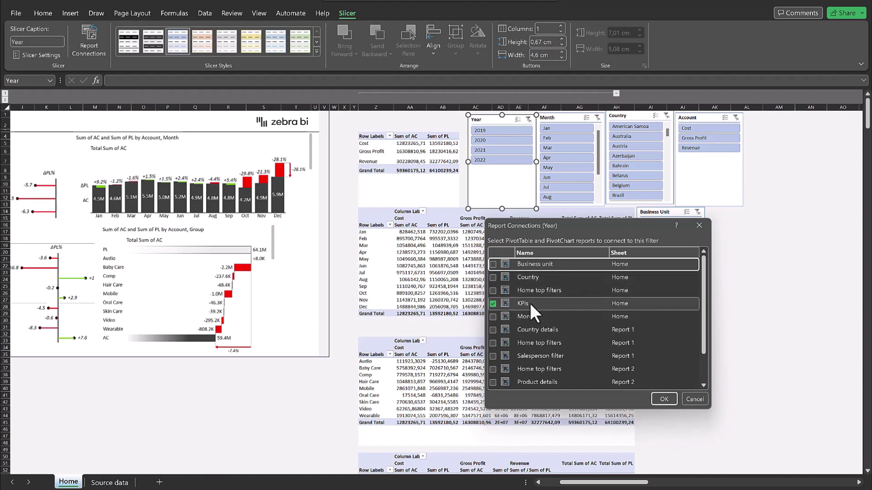
pyautogui.click(493, 290)
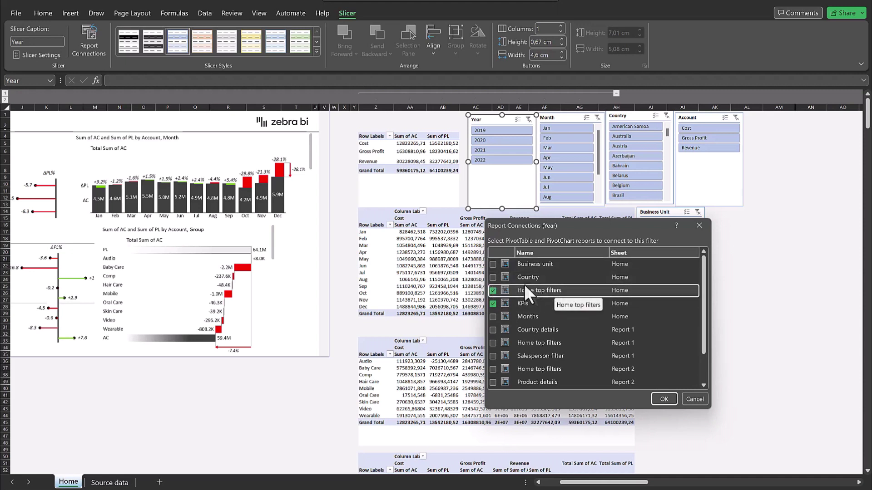
pyautogui.click(493, 277)
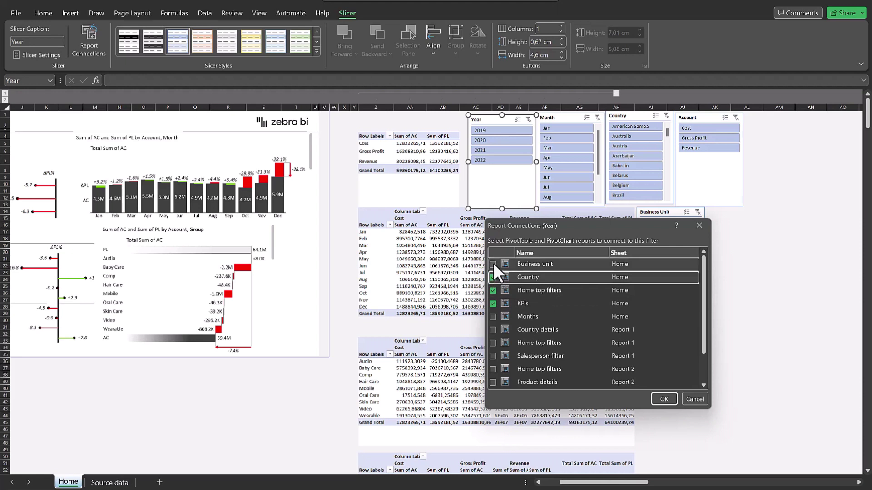
pyautogui.click(493, 264)
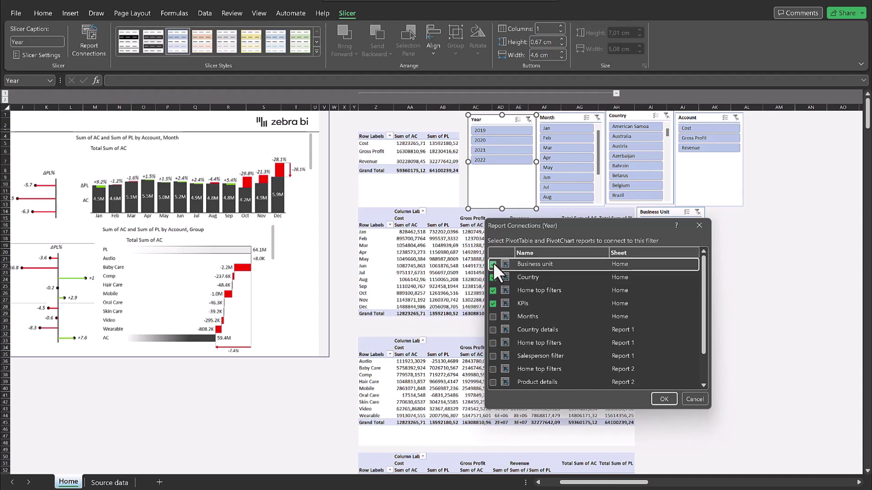
pyautogui.click(493, 317)
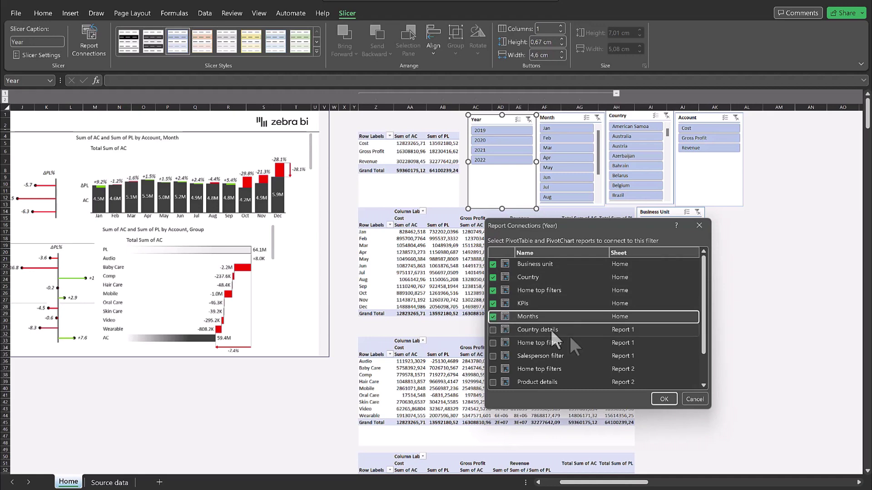
pyautogui.click(663, 399)
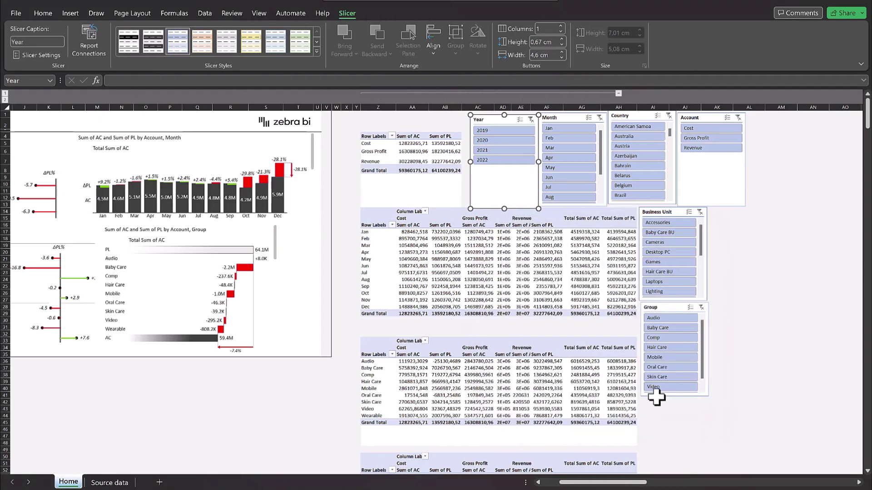
# Return to column A and set the dashboard's Year filter back to 2022
pyautogui.moveTo(590, 485); pyautogui.dragTo(556, 485)
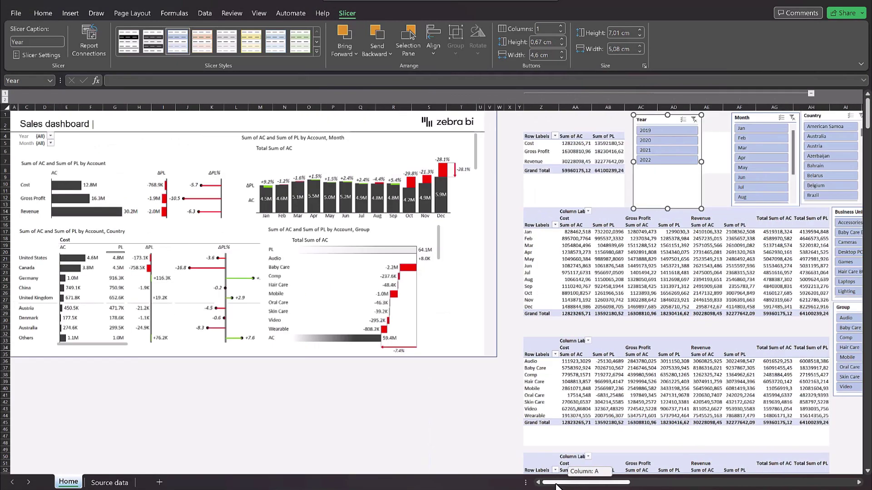
pyautogui.click(51, 144)
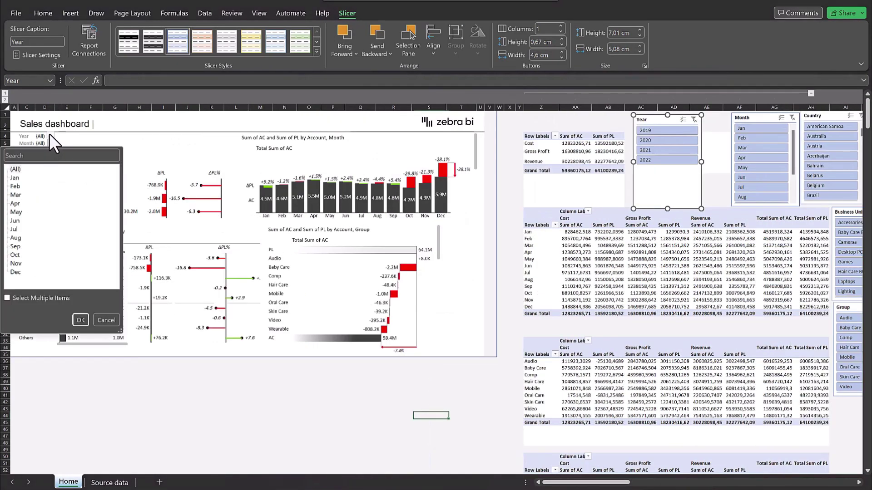
pyautogui.click(49, 135)
pyautogui.click(51, 136)
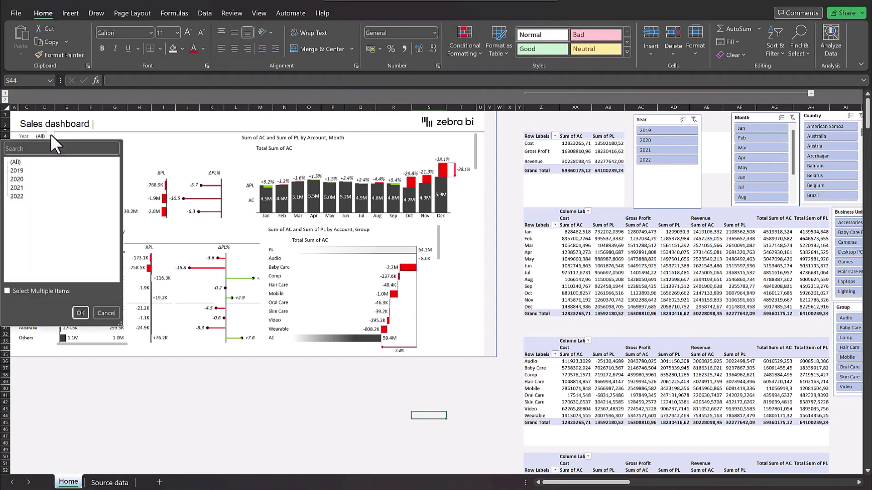
pyautogui.click(18, 196)
pyautogui.click(78, 312)
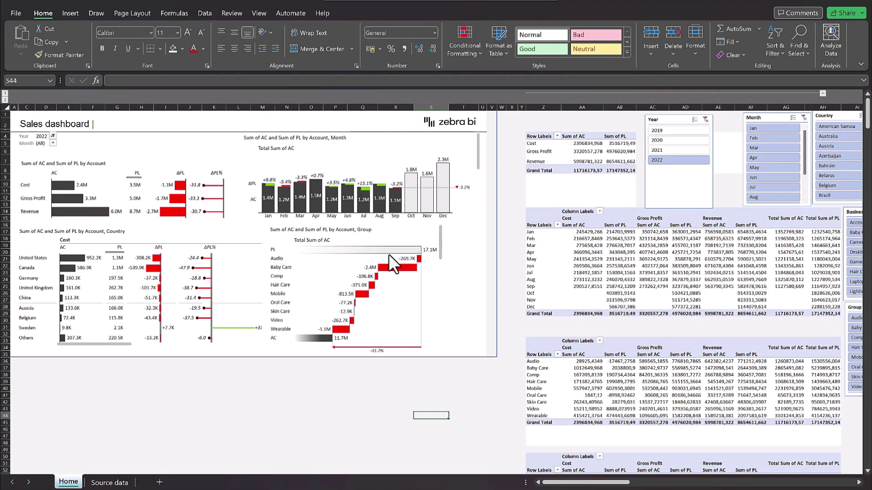
pyautogui.click(767, 119)
# Connect the Month slicer to the Home pivots and test it by filtering the dashboard to May
pyautogui.click(89, 45)
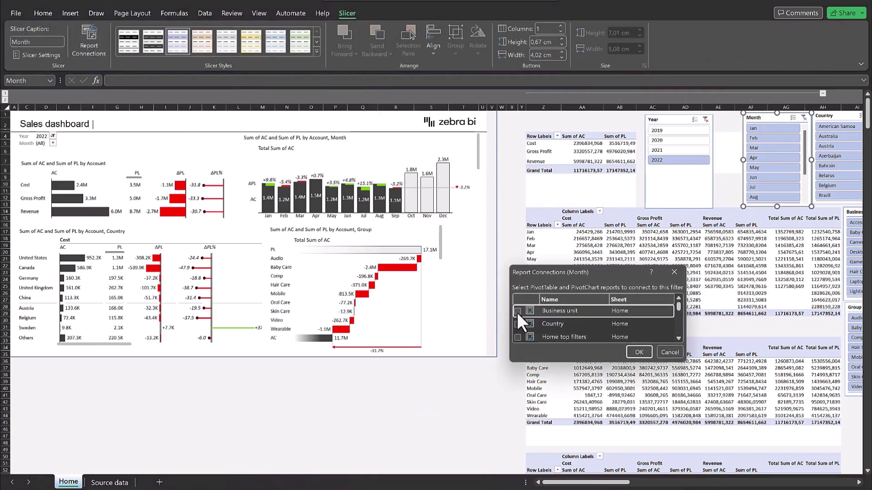
pyautogui.click(516, 313)
pyautogui.click(671, 388)
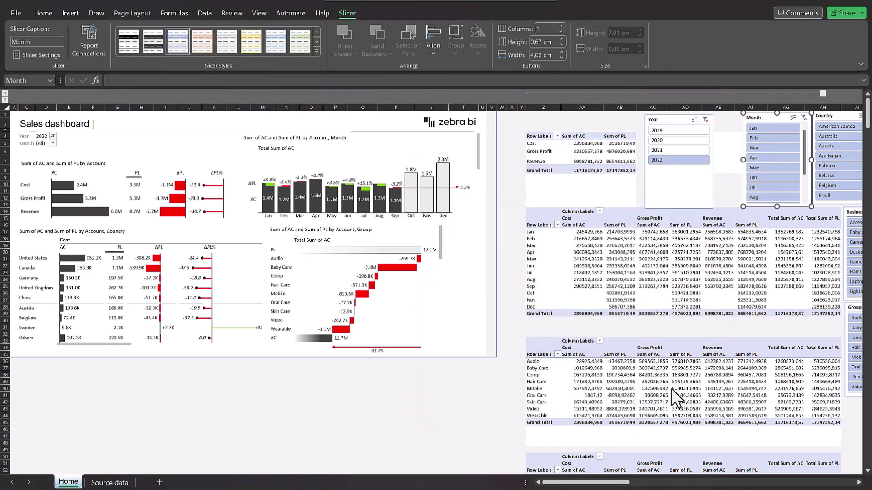
pyautogui.click(53, 143)
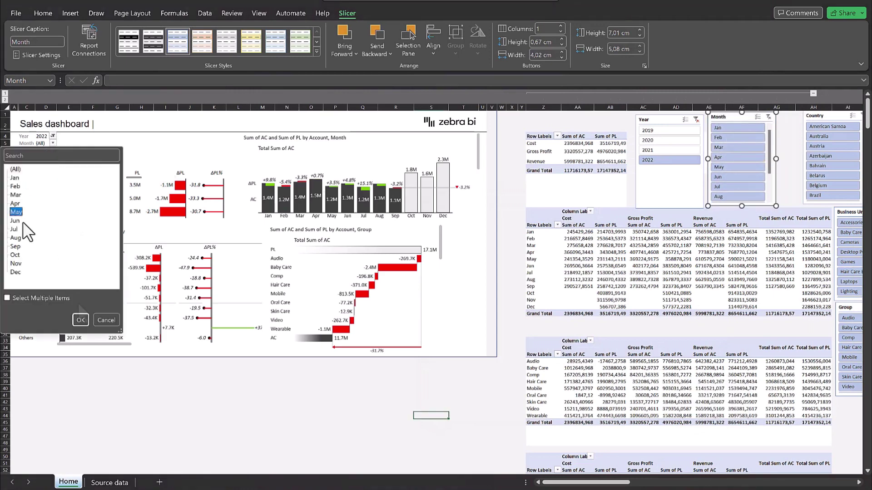
pyautogui.click(80, 320)
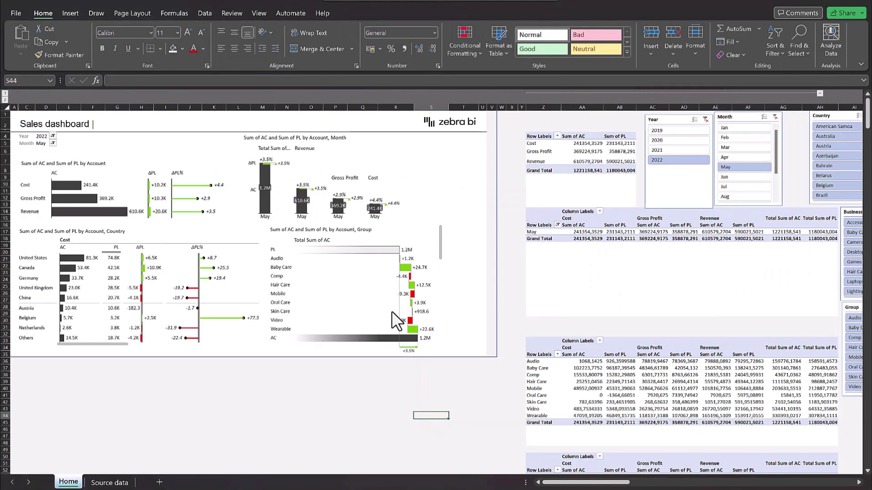
# Recheck the Month slicer's report connections and reset the dashboard Month filter to all months
pyautogui.click(741, 118)
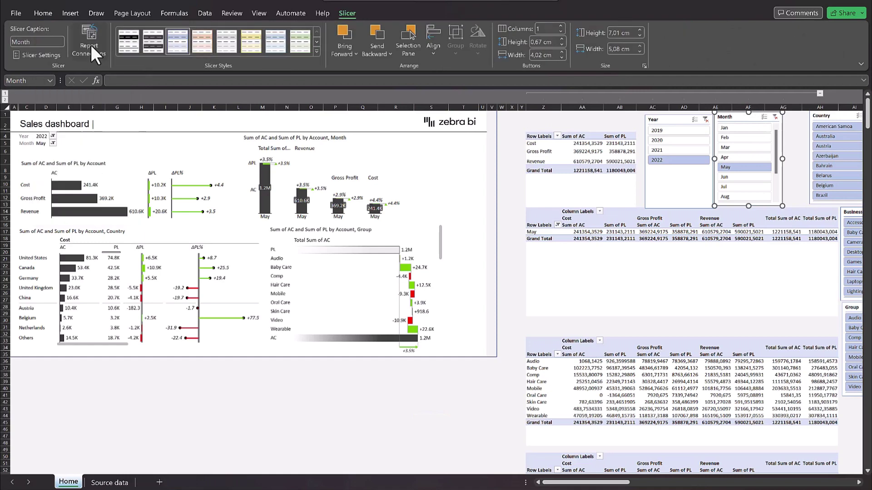
pyautogui.click(90, 45)
pyautogui.moveTo(667, 375); pyautogui.dragTo(665, 447)
pyautogui.scroll(-1, 546, 375)
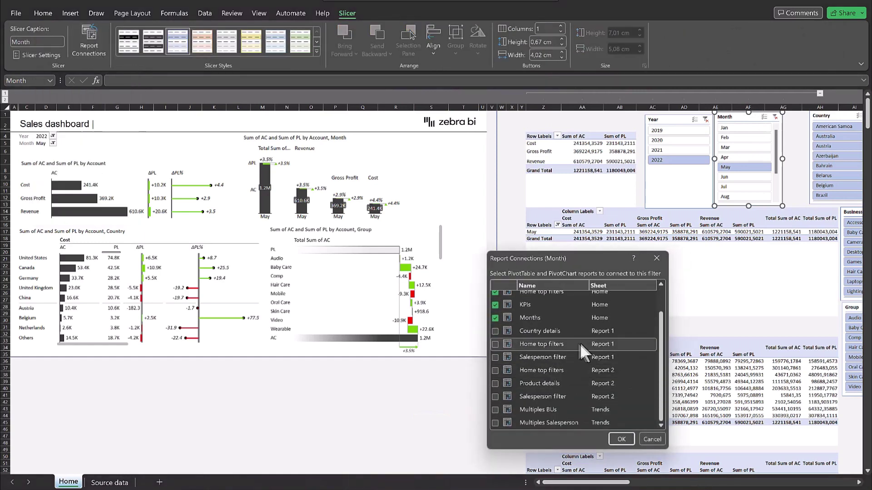
pyautogui.scroll(1, 549, 350)
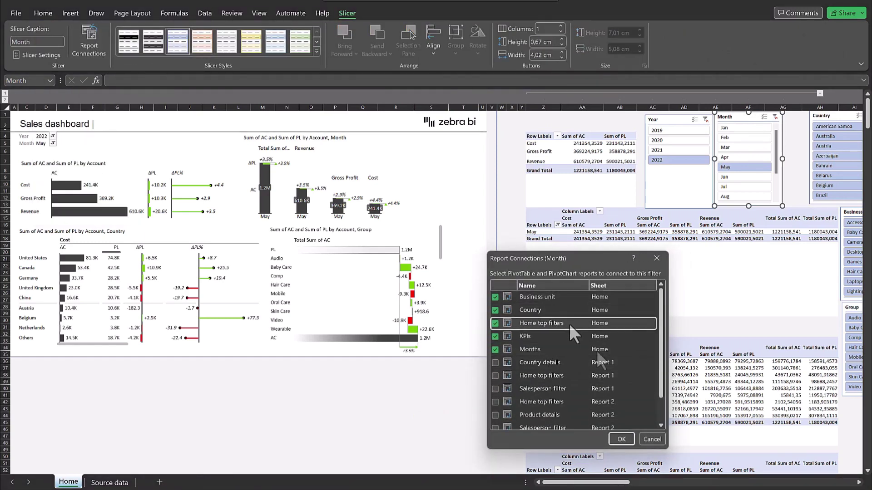
pyautogui.press('Return')
pyautogui.click(52, 143)
pyautogui.click(39, 156)
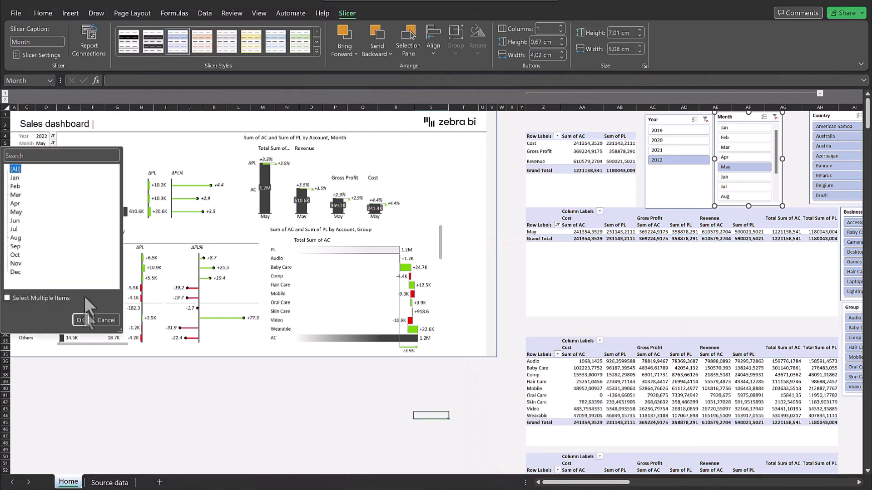
pyautogui.click(82, 327)
# Connect the Country slicer to the Business unit, Country, Home top filters and Months pivots
pyautogui.moveTo(825, 116); pyautogui.dragTo(803, 117)
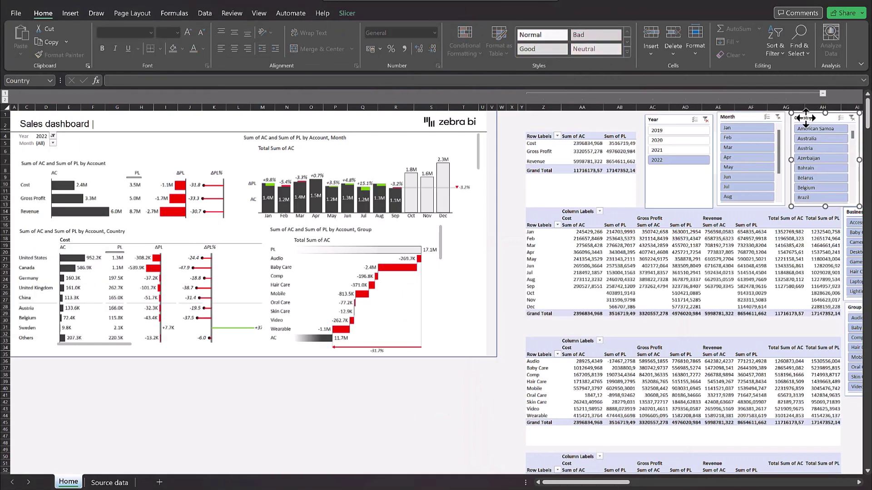
pyautogui.rightClick(804, 117)
pyautogui.press('Escape')
pyautogui.click(346, 13)
pyautogui.click(89, 45)
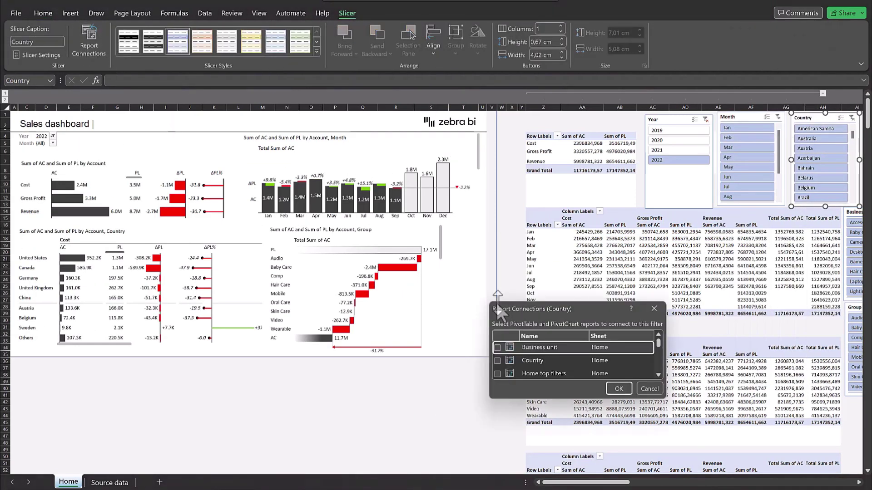
pyautogui.moveTo(497, 303); pyautogui.dragTo(402, 175)
pyautogui.click(398, 209)
pyautogui.click(397, 222)
pyautogui.click(398, 234)
pyautogui.click(397, 260)
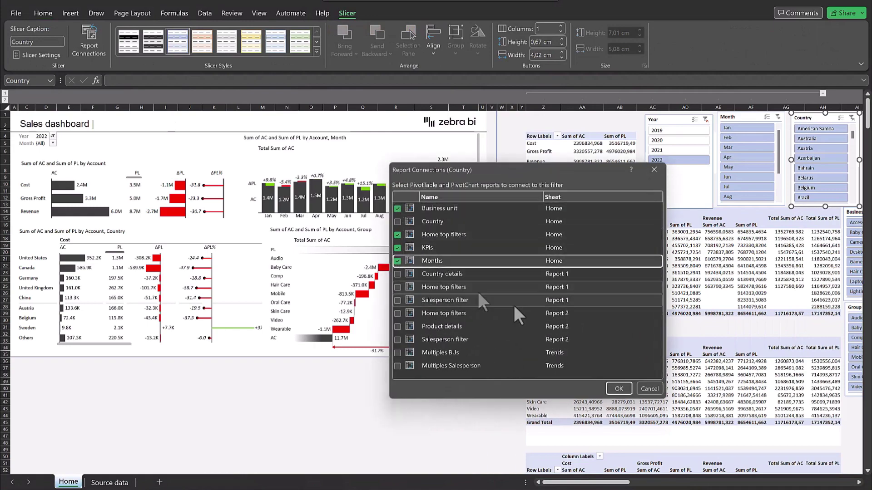
pyautogui.click(618, 389)
# Connect the Account slicer to the Business unit, Country, Home top filters and Months pivots
pyautogui.moveTo(627, 485); pyautogui.dragTo(640, 485)
pyautogui.click(767, 119)
pyautogui.click(89, 45)
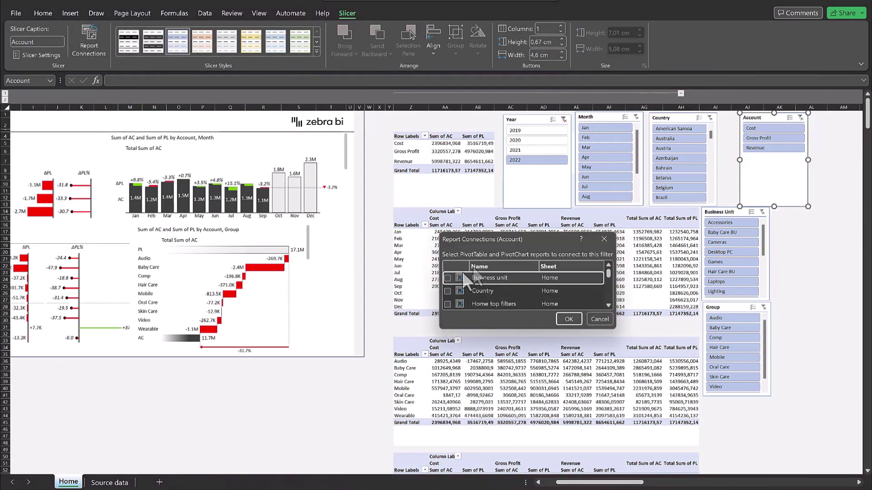
pyautogui.click(448, 317)
pyautogui.click(447, 330)
pyautogui.click(448, 304)
pyautogui.click(447, 291)
pyautogui.click(447, 278)
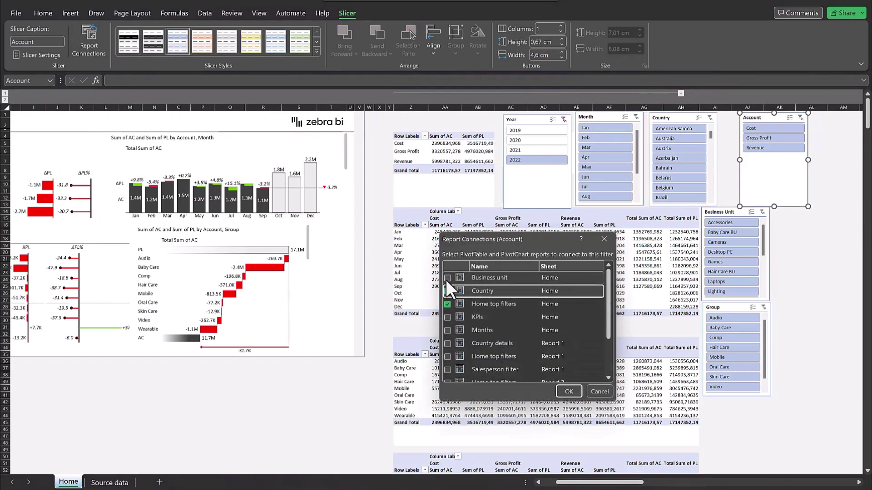
# Link the Business Unit slicer to the Country pivot and the other Home sheet pivots
pyautogui.click(568, 392)
pyautogui.click(727, 212)
pyautogui.click(89, 45)
pyautogui.moveTo(479, 364); pyautogui.dragTo(480, 438)
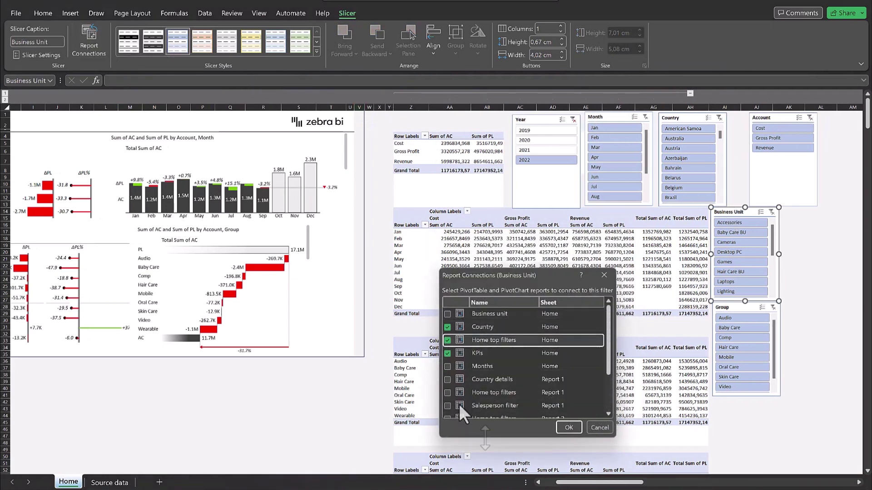
pyautogui.click(455, 404)
pyautogui.click(568, 427)
# Connect the Group slicer to the Country, Home top filters, KPIs and Months pivots
pyautogui.click(724, 308)
pyautogui.click(89, 46)
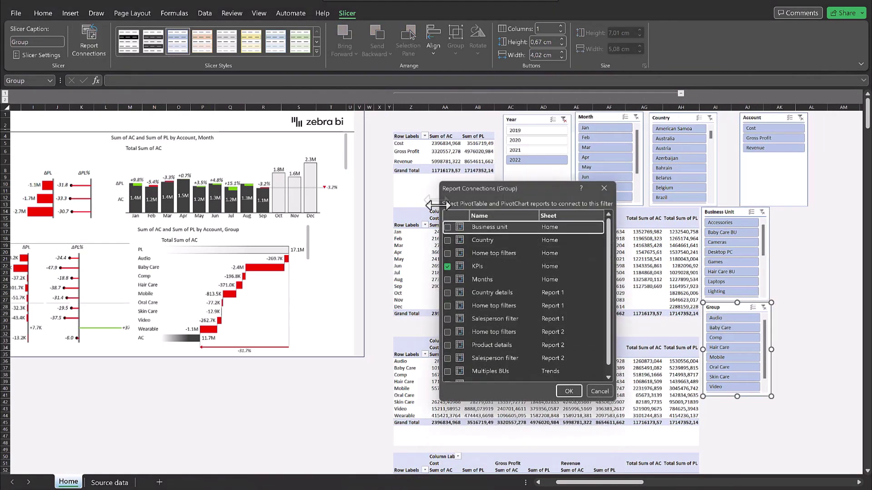
pyautogui.click(448, 240)
pyautogui.click(447, 253)
pyautogui.click(447, 266)
pyautogui.click(448, 279)
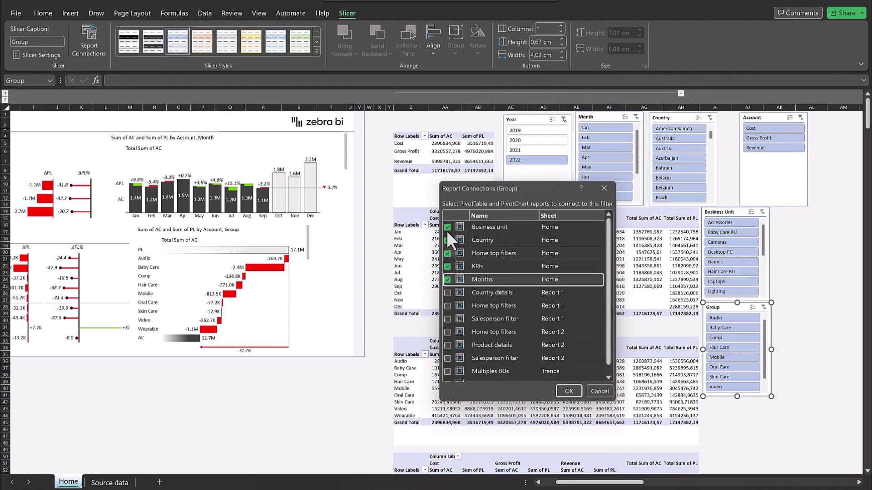
pyautogui.click(569, 391)
pyautogui.hscroll(-3, 520, 443)
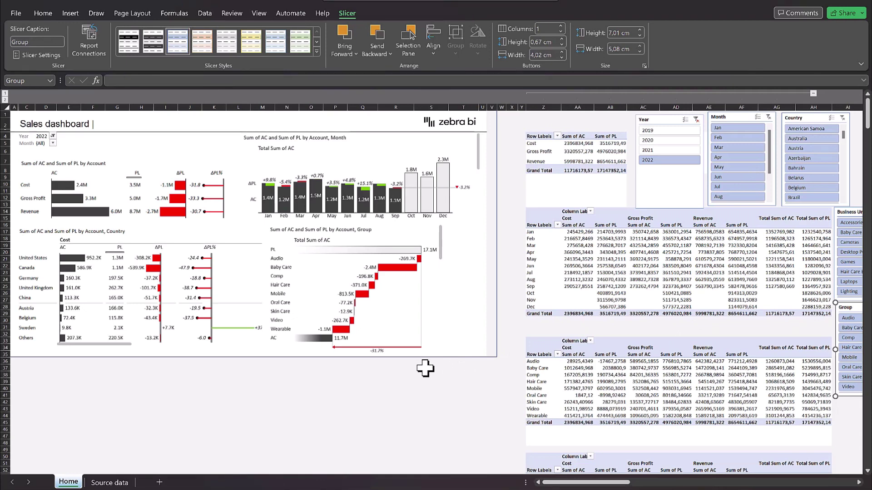
pyautogui.click(714, 136)
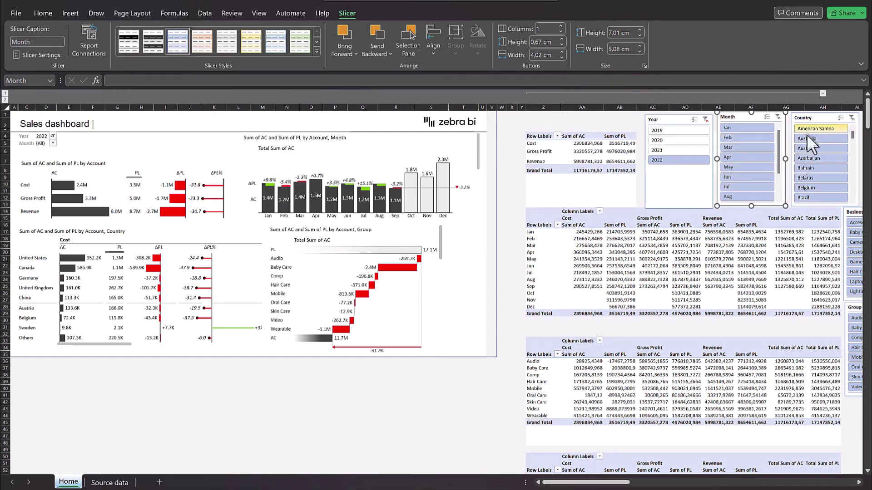
pyautogui.click(811, 147)
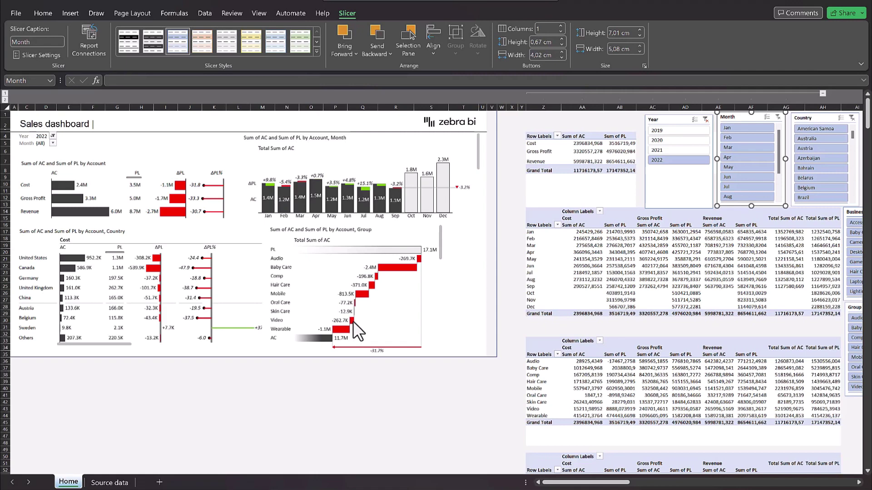
pyautogui.press('Escape')
pyautogui.scroll(2, 96, 270)
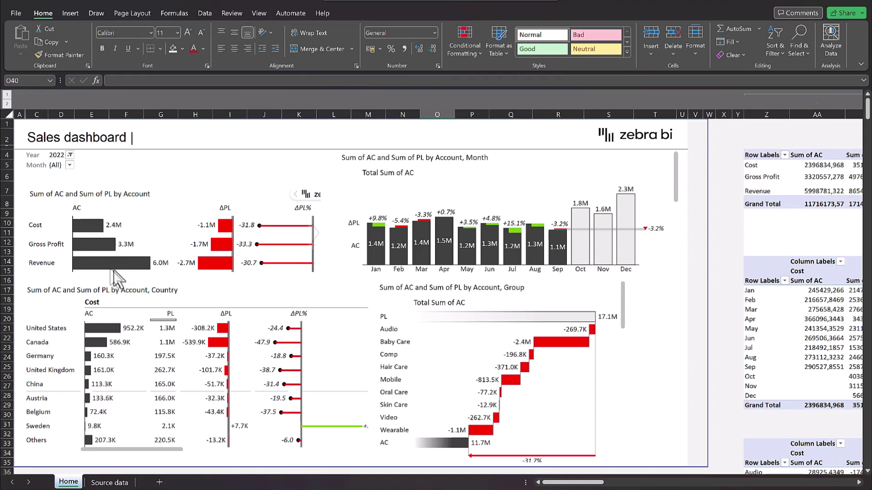
# Cross-filter the Zebra BI charts by Revenue, then Cost, United States and the Baby Care group
pyautogui.click(96, 263)
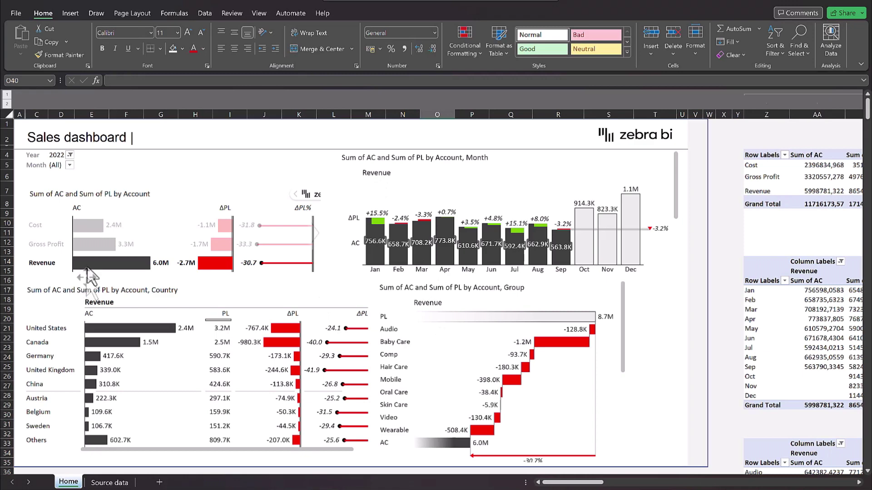
pyautogui.click(86, 222)
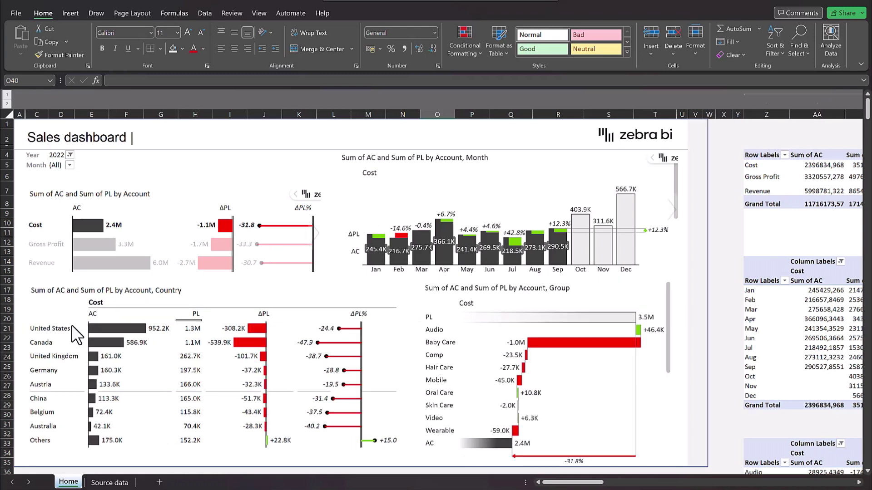
pyautogui.click(92, 327)
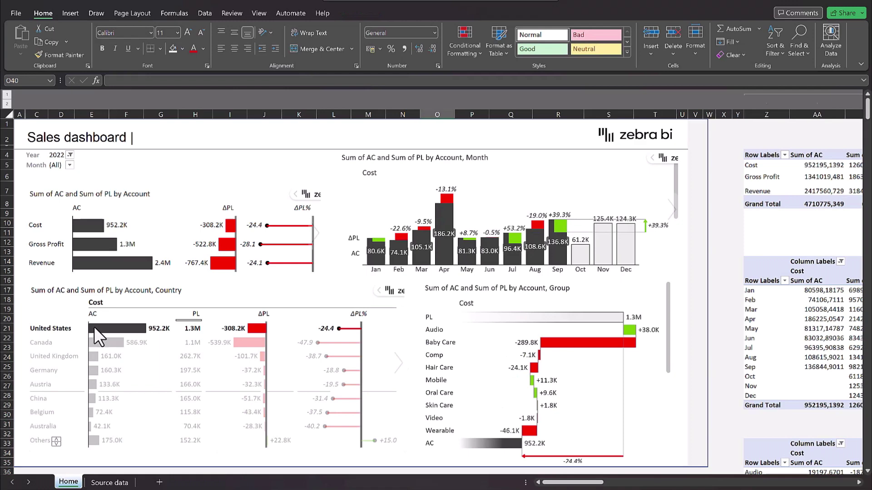
pyautogui.click(440, 342)
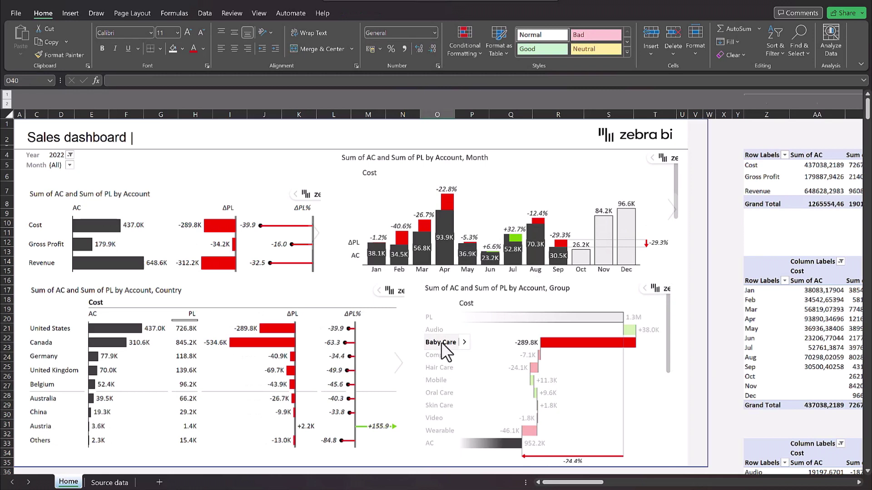